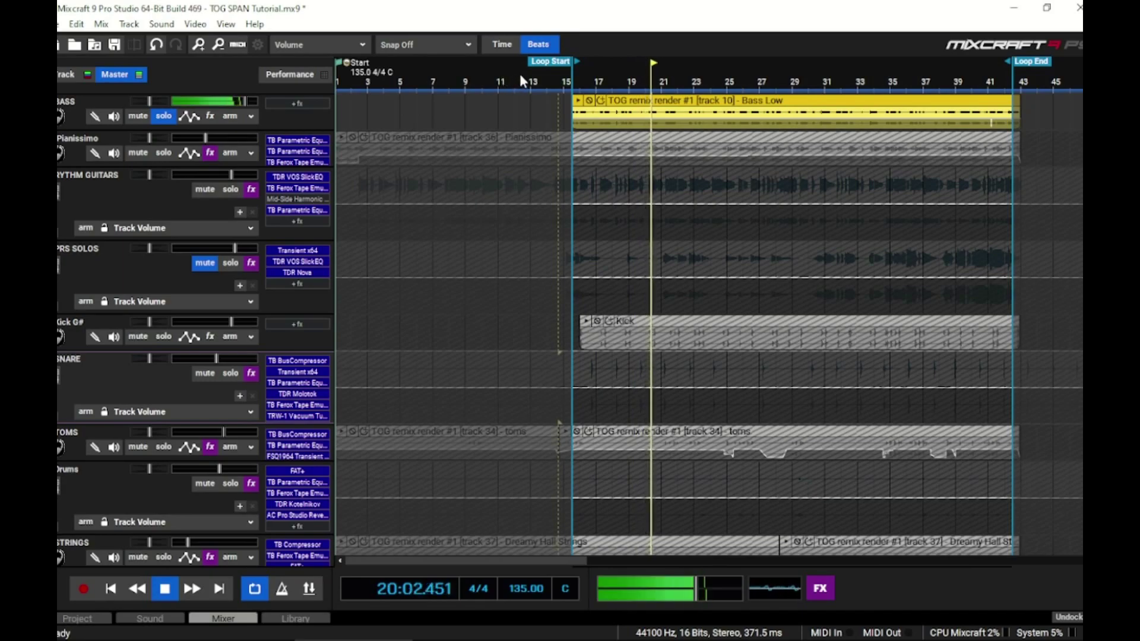
# Step: Duplicate the BASS track, add a SubMix track, and move the first BASS copy into it
pyautogui.rightClick(81, 114)
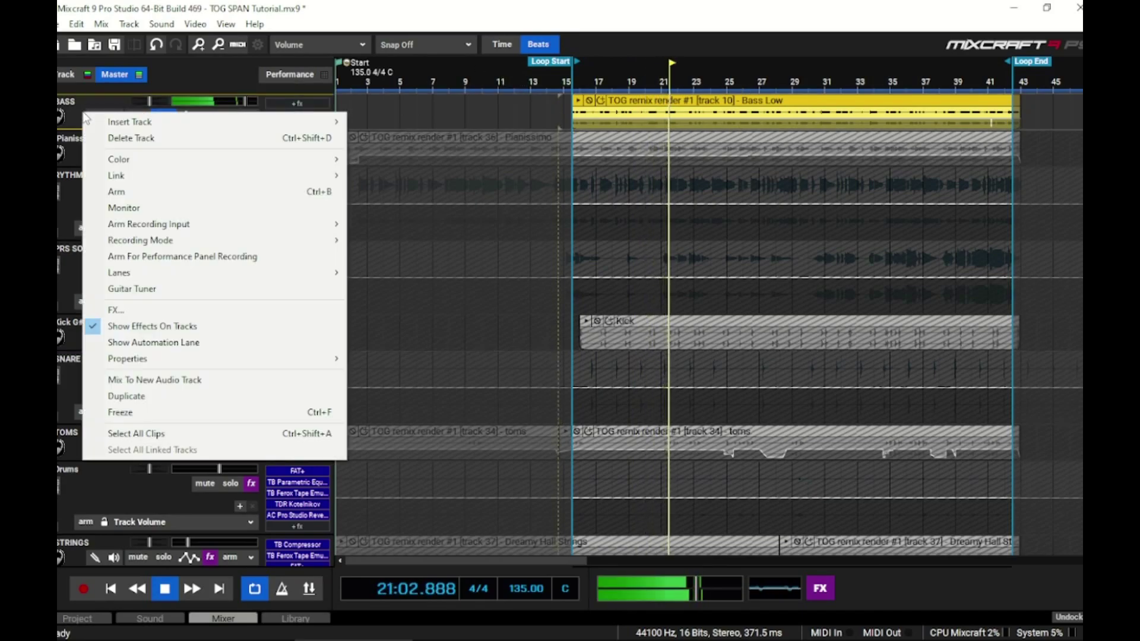
pyautogui.click(149, 394)
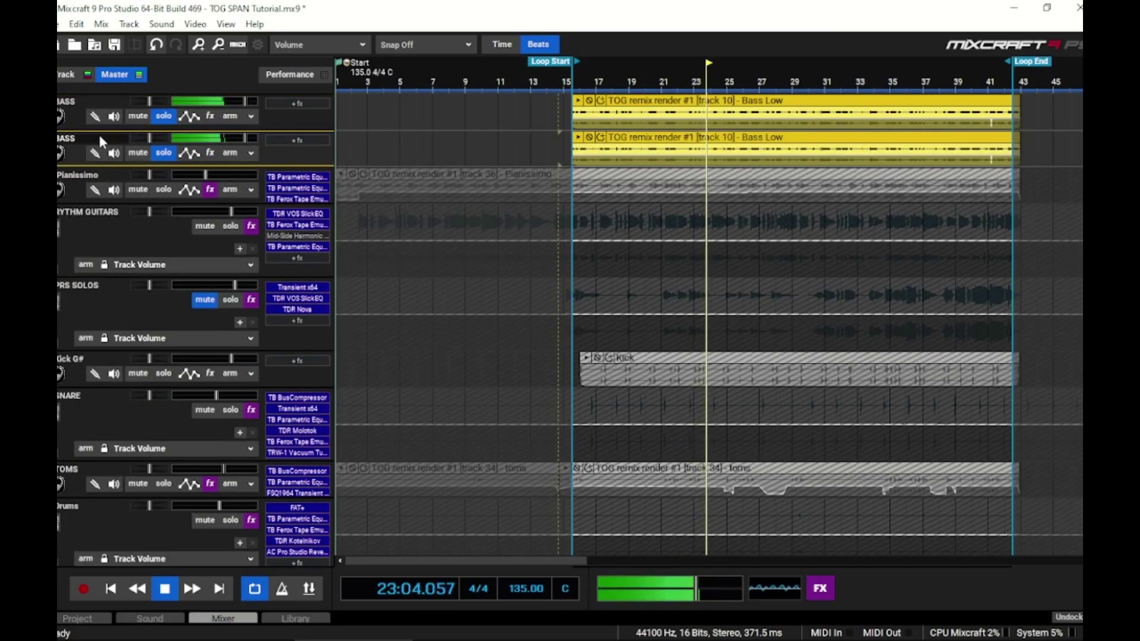
pyautogui.rightClick(77, 99)
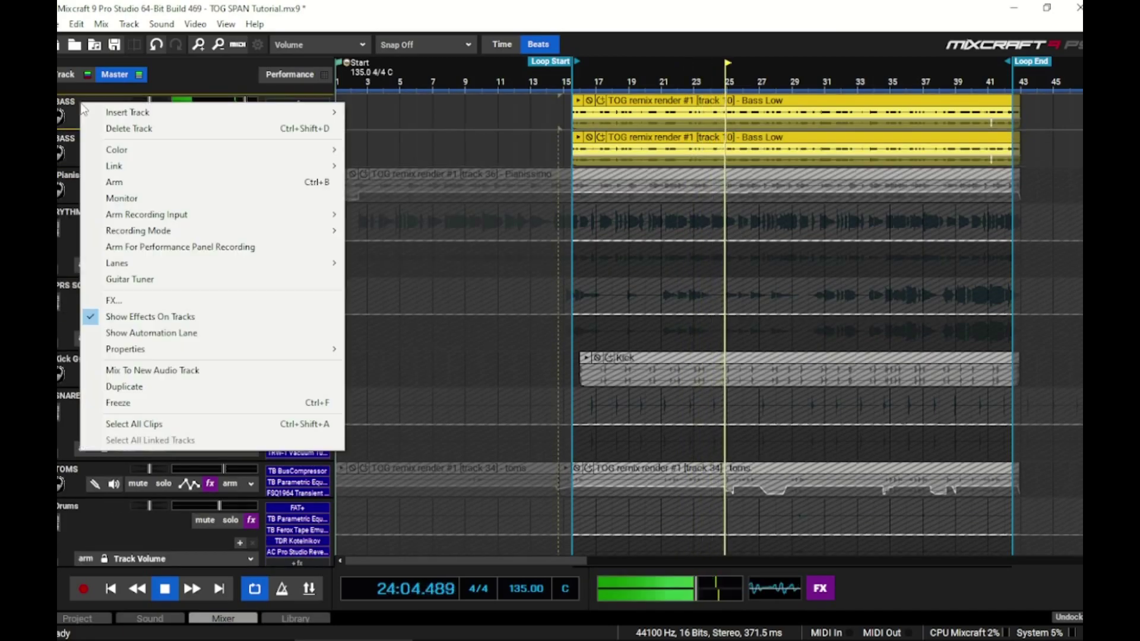
pyautogui.moveTo(113, 112)
pyautogui.click(393, 195)
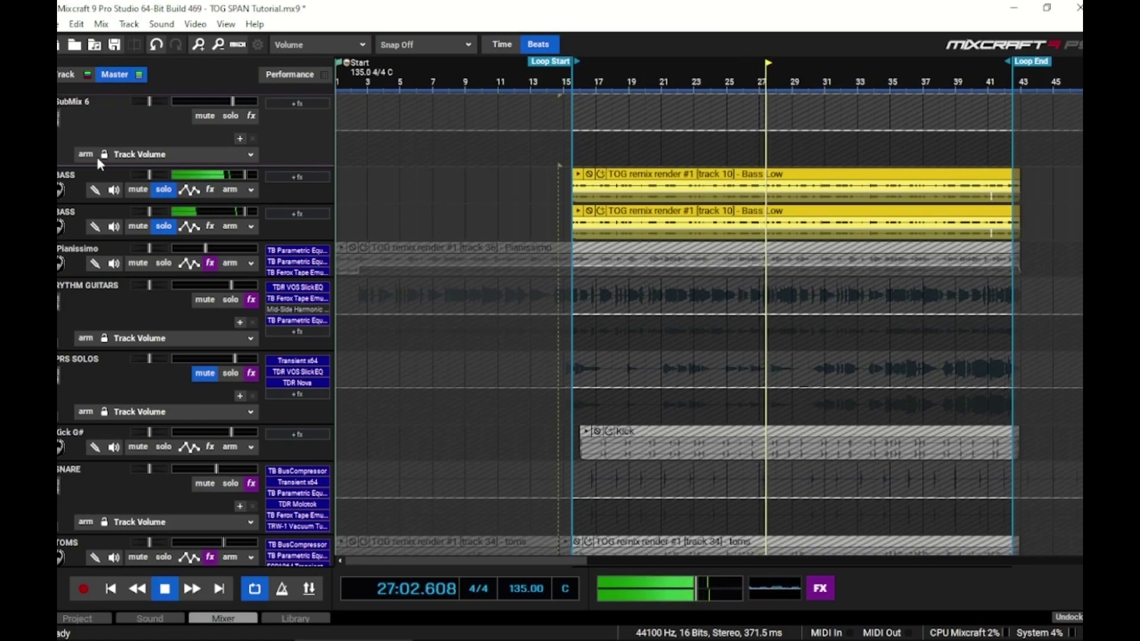
pyautogui.moveTo(89, 178); pyautogui.dragTo(92, 136)
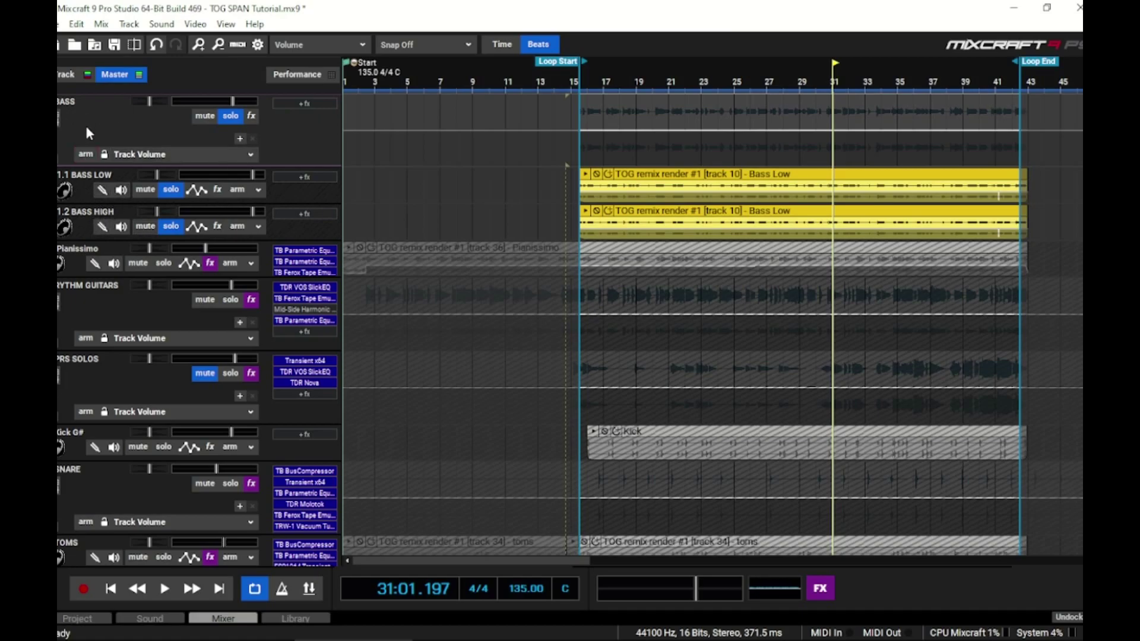
# Step: Add TDR Nova to BASS LOW, enable its high-pass filter, and unsolo BASS HIGH while playing
pyautogui.click(217, 192)
pyautogui.scroll(-20, 480, 392)
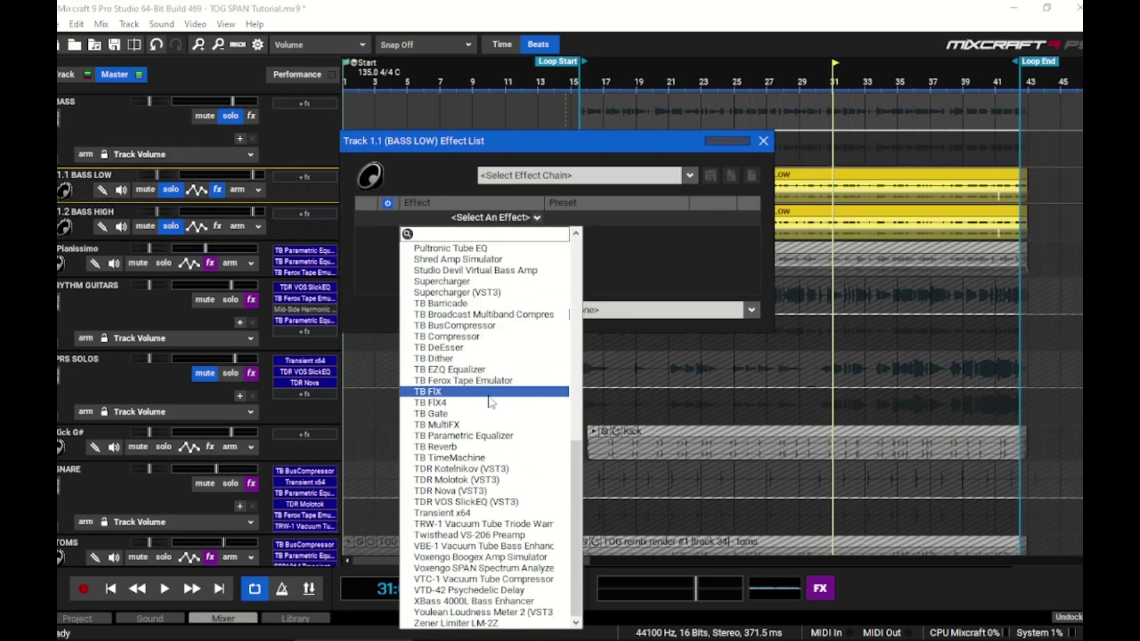
pyautogui.click(482, 491)
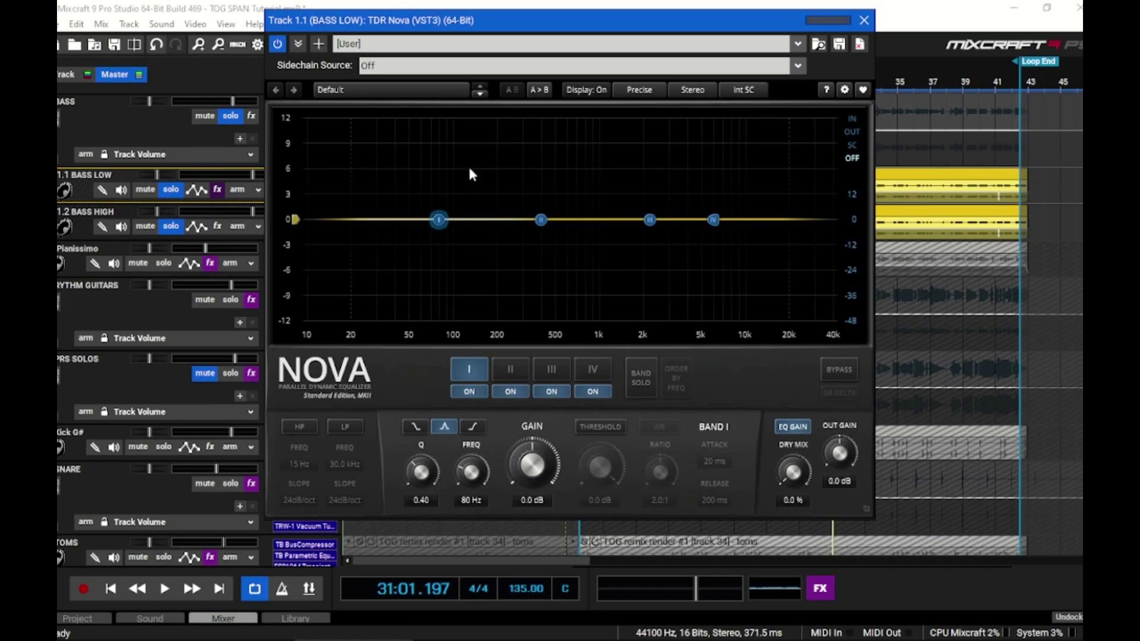
pyautogui.click(299, 426)
pyautogui.press('space')
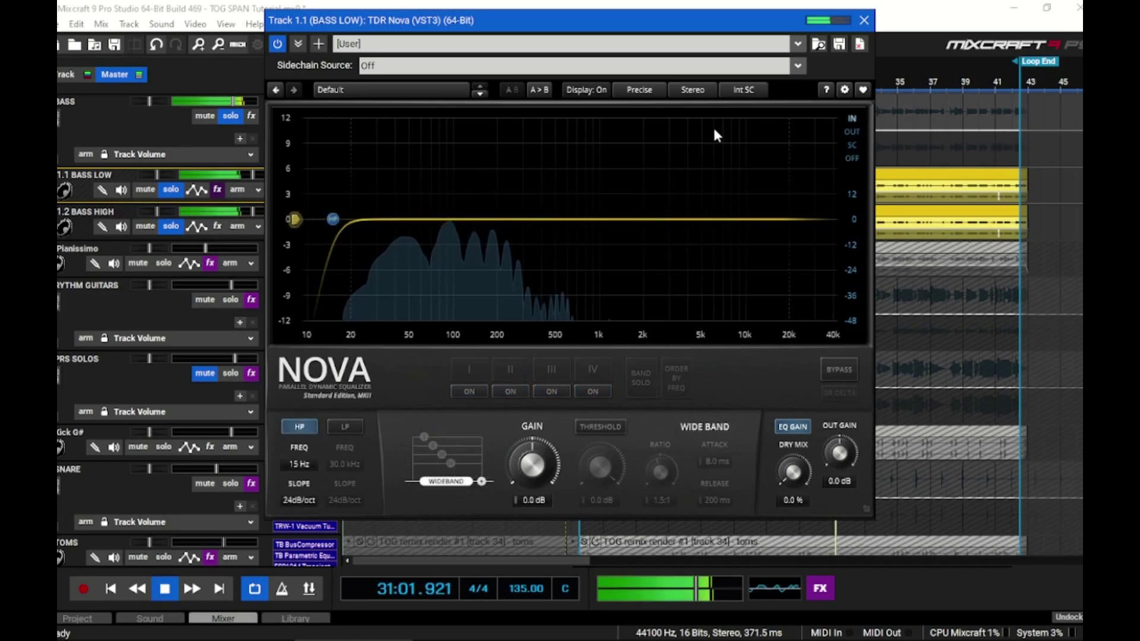
pyautogui.click(161, 226)
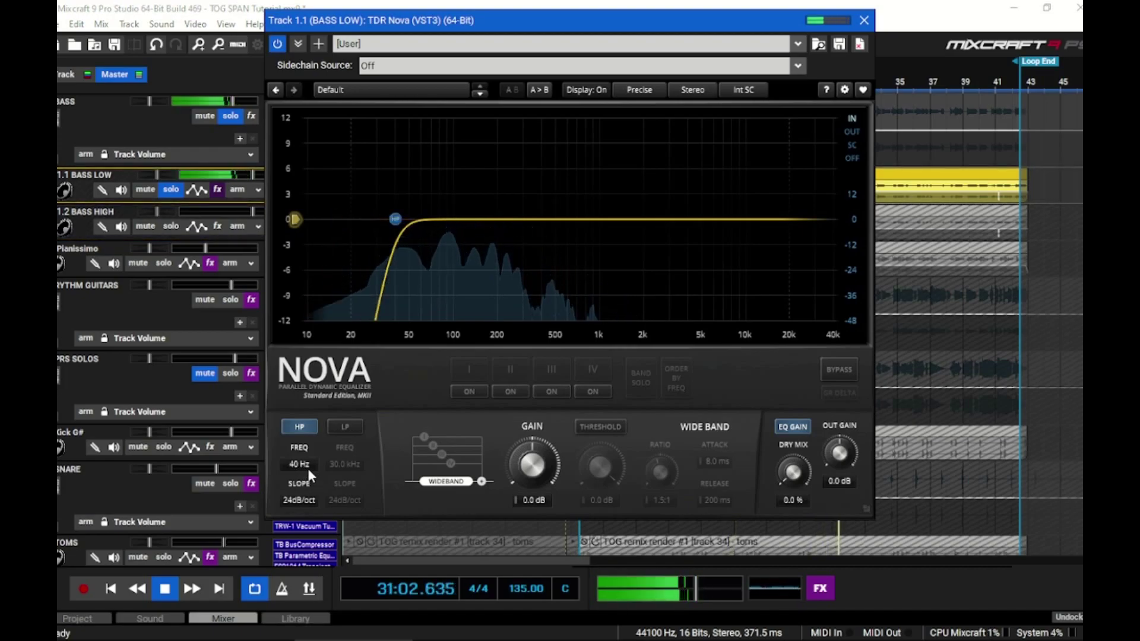
# Step: Enable Nova's low-pass filter and adjust its cutoff so only the lows remain
pyautogui.click(346, 427)
pyautogui.moveTo(354, 461); pyautogui.dragTo(355, 513)
pyautogui.moveTo(345, 464); pyautogui.dragTo(345, 432)
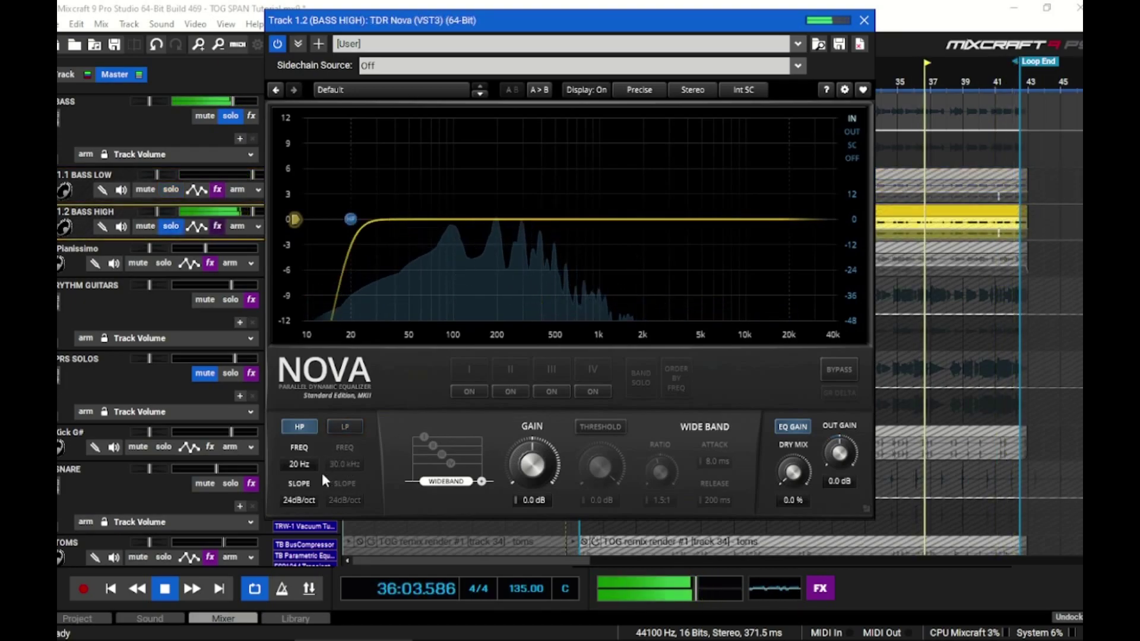
# Step: Move BASS HIGH's Nova high-pass to 304 Hz, stop playback, and close the plugin
pyautogui.moveTo(384, 219); pyautogui.dragTo(523, 219)
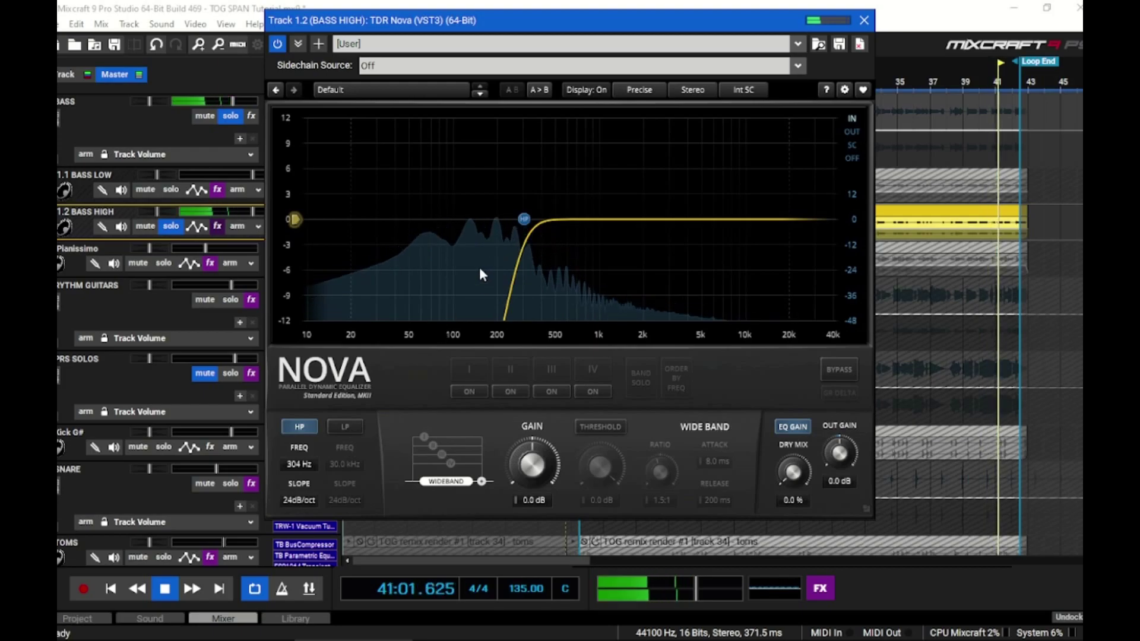
pyautogui.press('space')
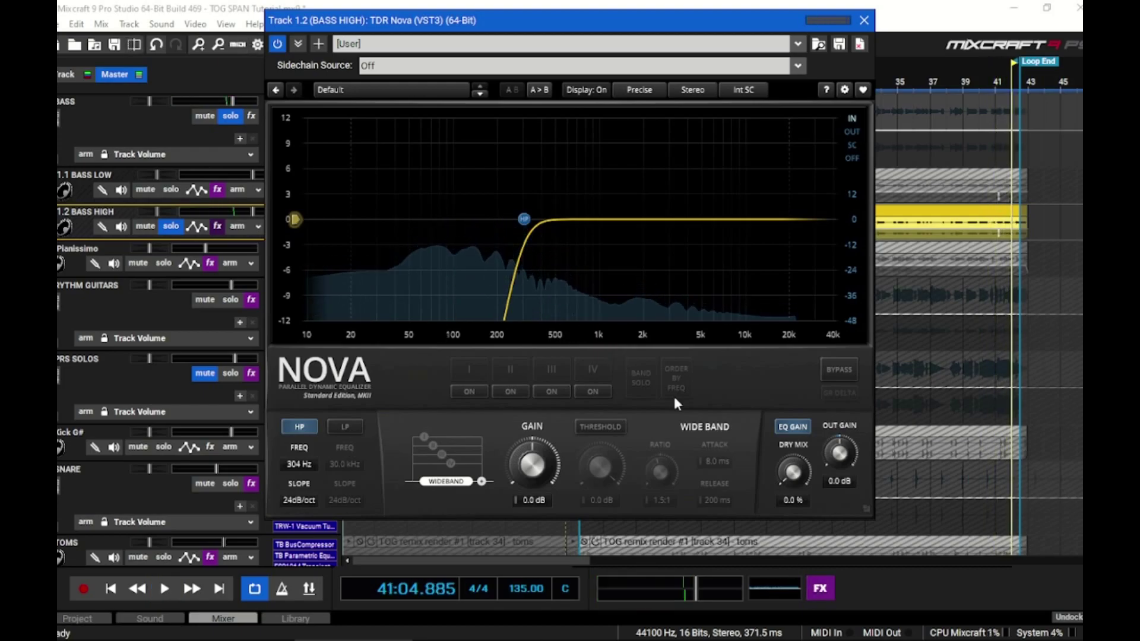
pyautogui.click(819, 589)
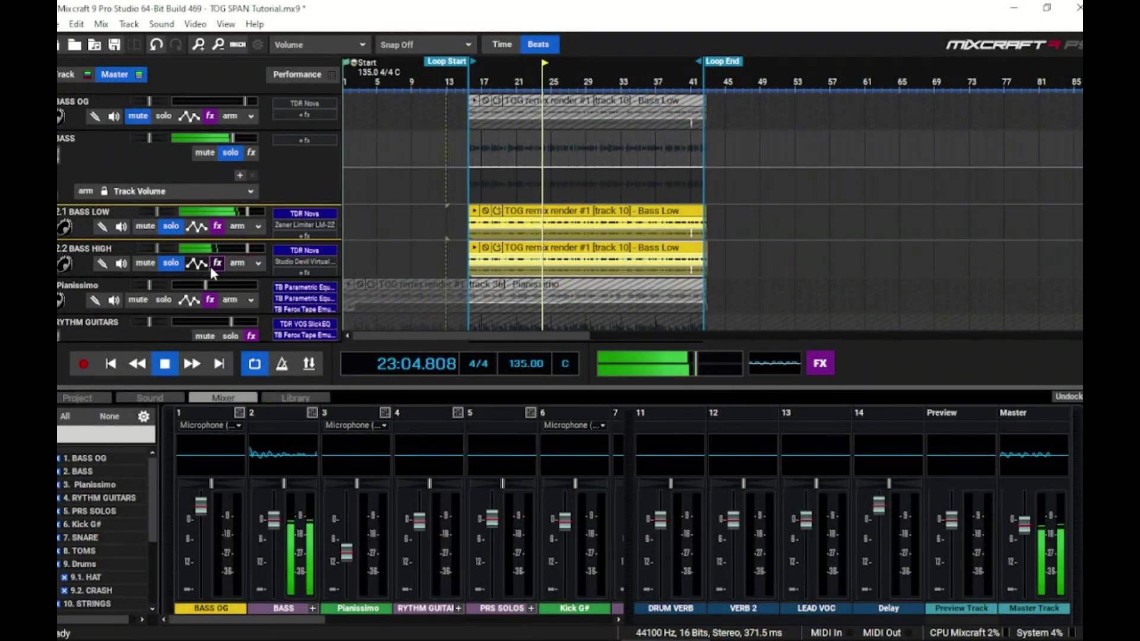
# Step: View BASS HIGH's Studio Devil Virtual Bass Amp settings, close it, and open BASS LOW's TDR Nova
pyautogui.click(217, 263)
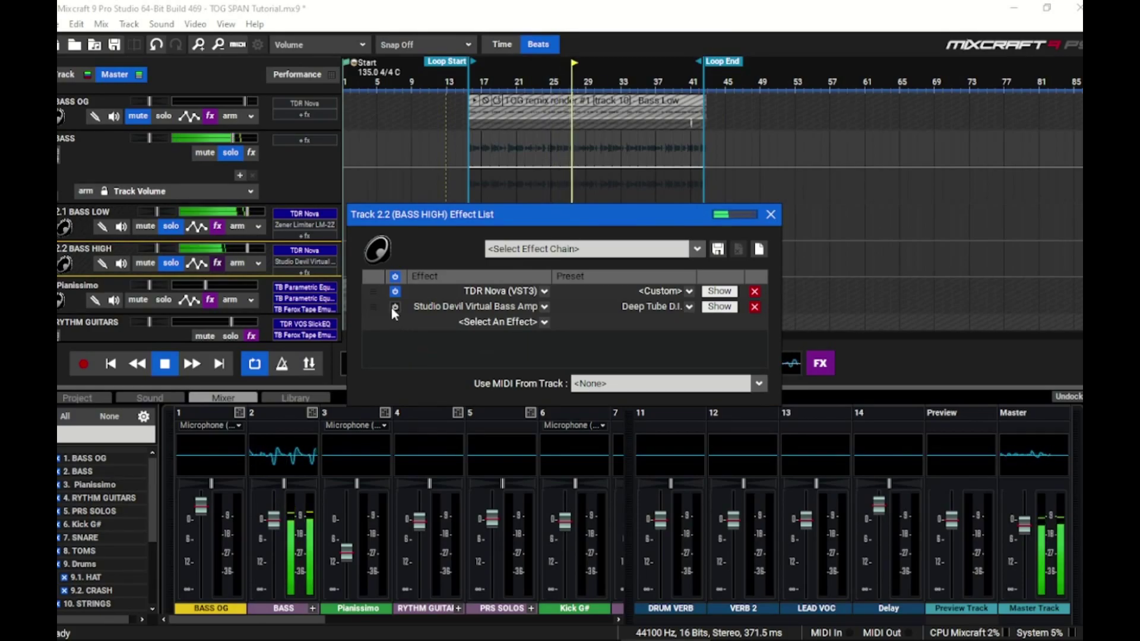
pyautogui.click(719, 307)
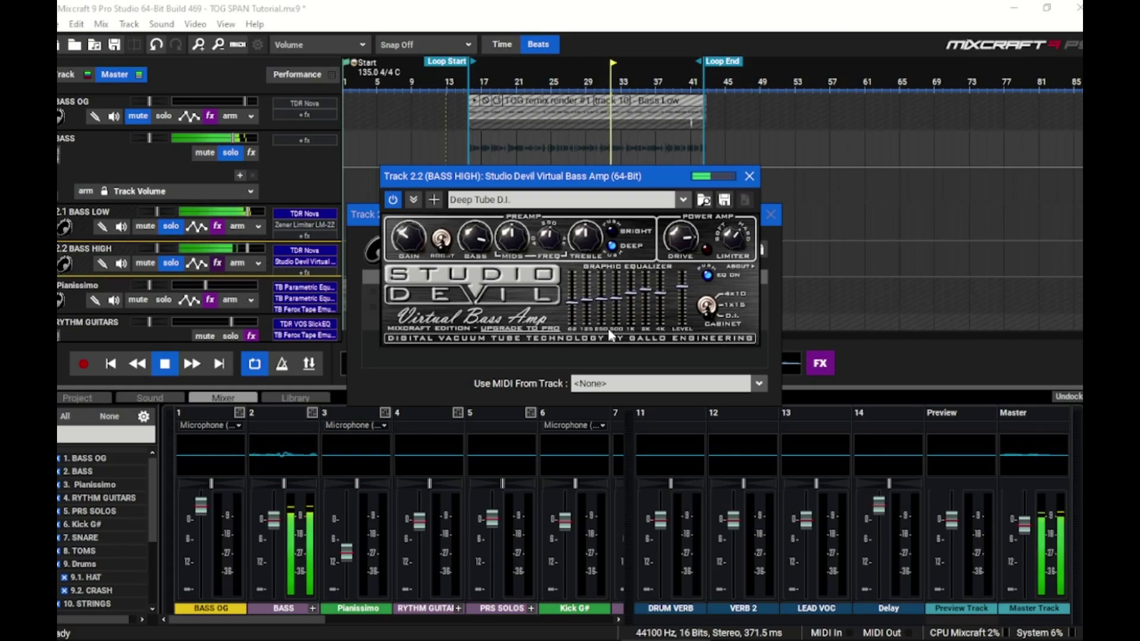
pyautogui.click(217, 226)
pyautogui.click(718, 250)
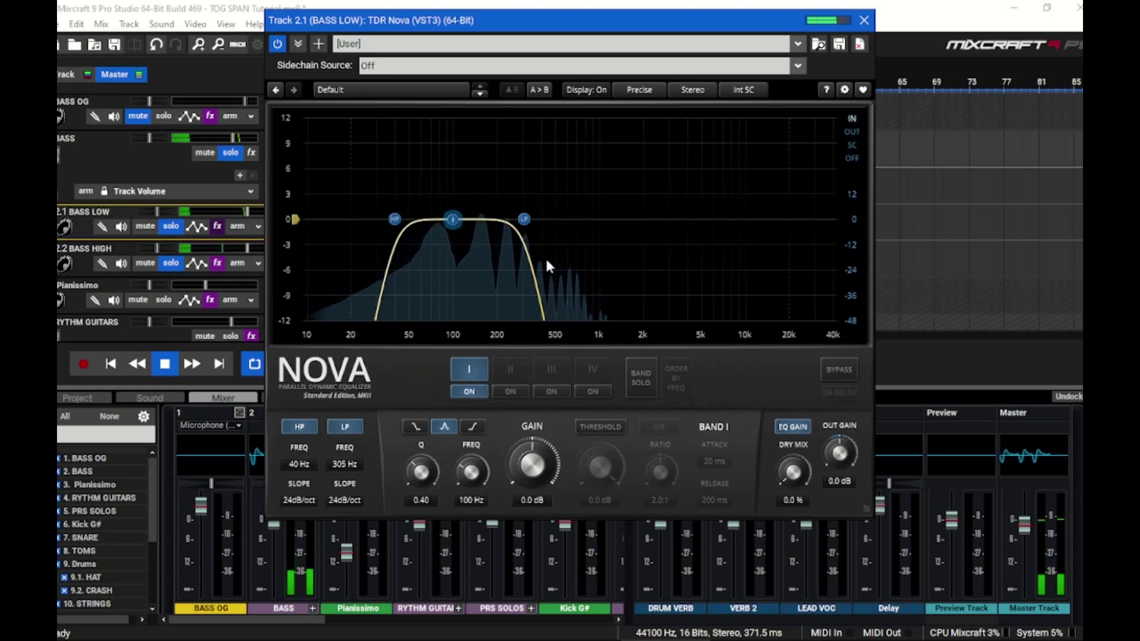
# Step: Make Nova band I a dynamic +2.3 dB boost at 111 Hz, threshold −23.7 dB, ratio 5.9:1
pyautogui.moveTo(452, 219); pyautogui.dragTo(459, 199)
pyautogui.click(600, 426)
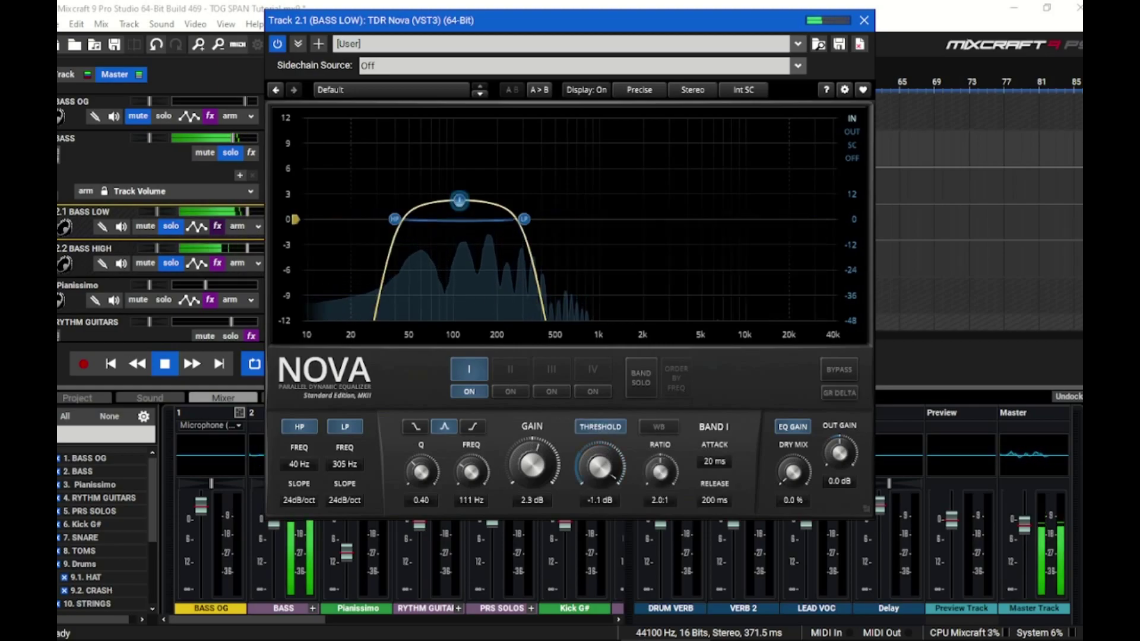
pyautogui.moveTo(599, 466); pyautogui.dragTo(599, 490)
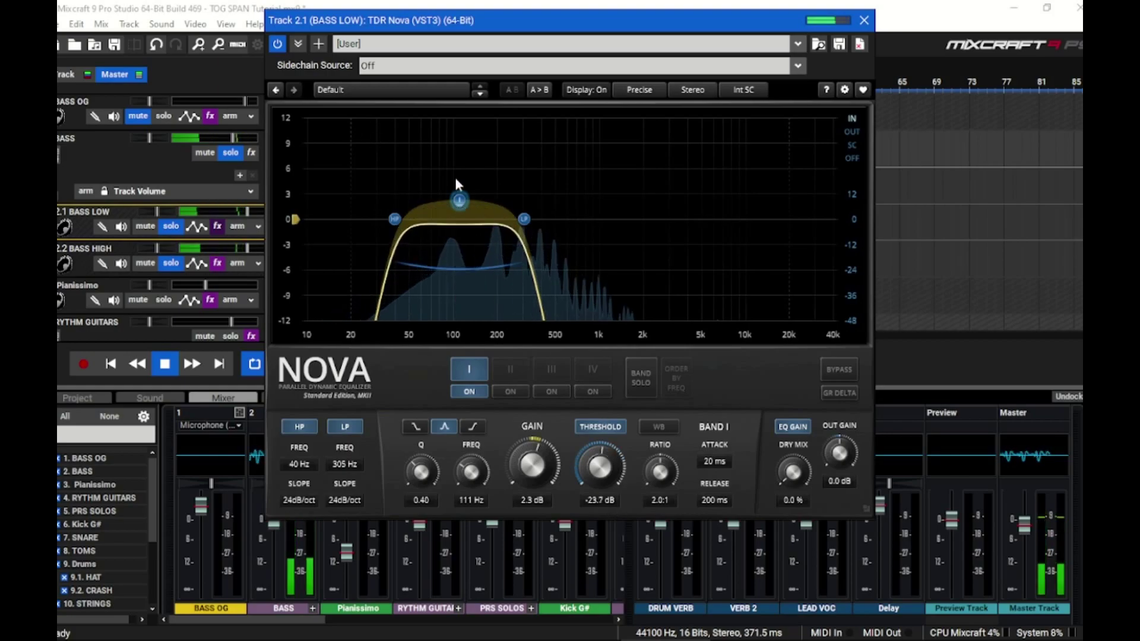
pyautogui.moveTo(660, 472); pyautogui.dragTo(660, 448)
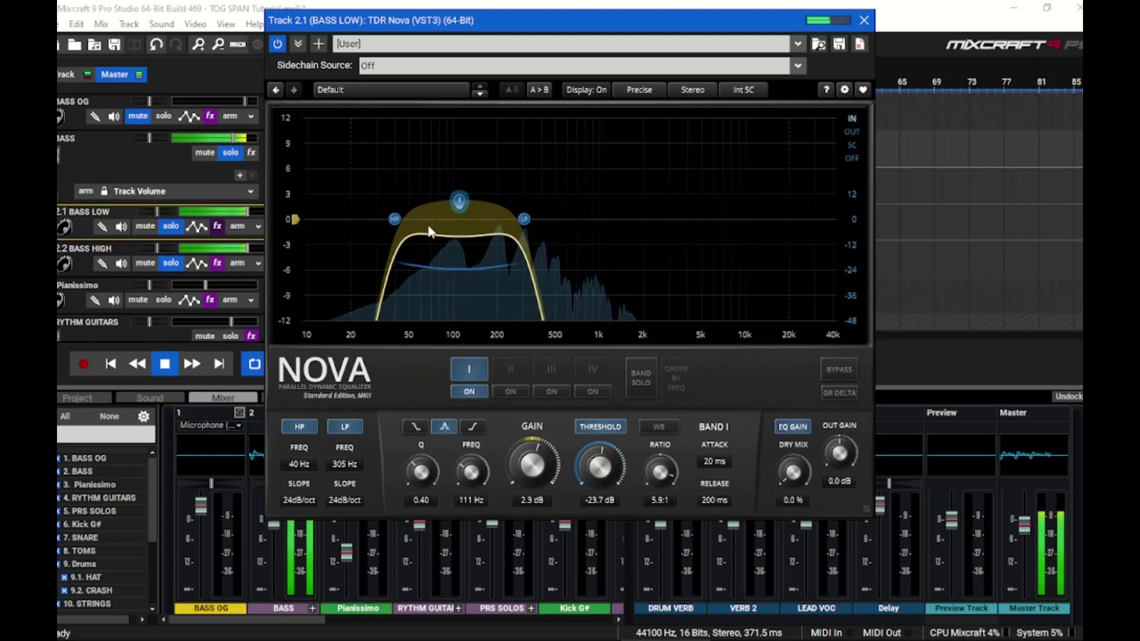
pyautogui.press('space')
pyautogui.press('Escape')
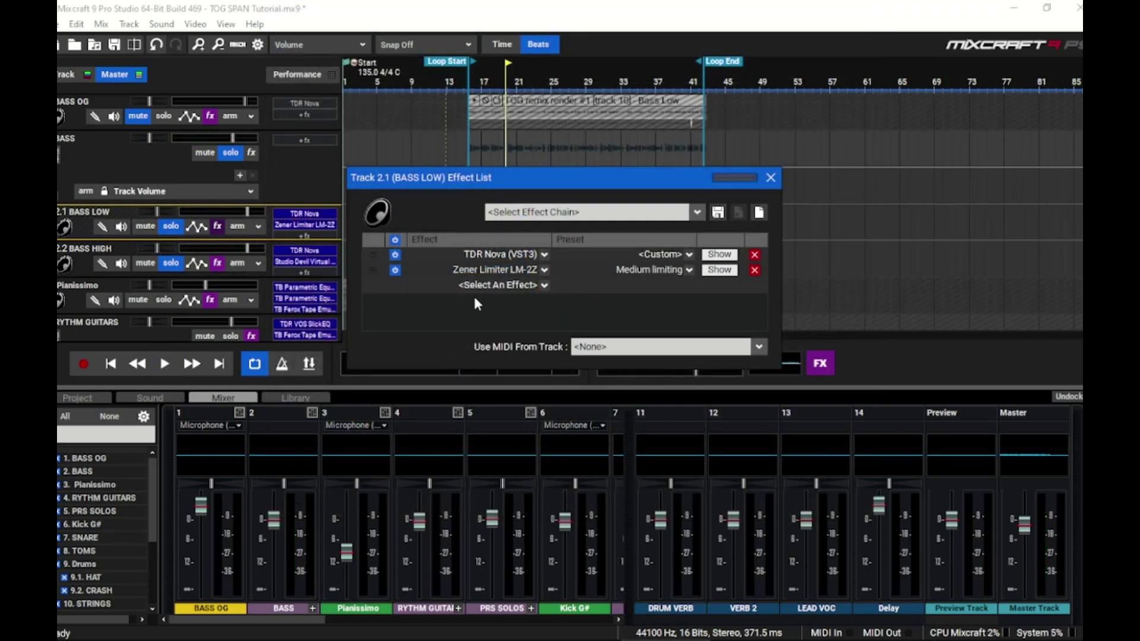
pyautogui.press('space')
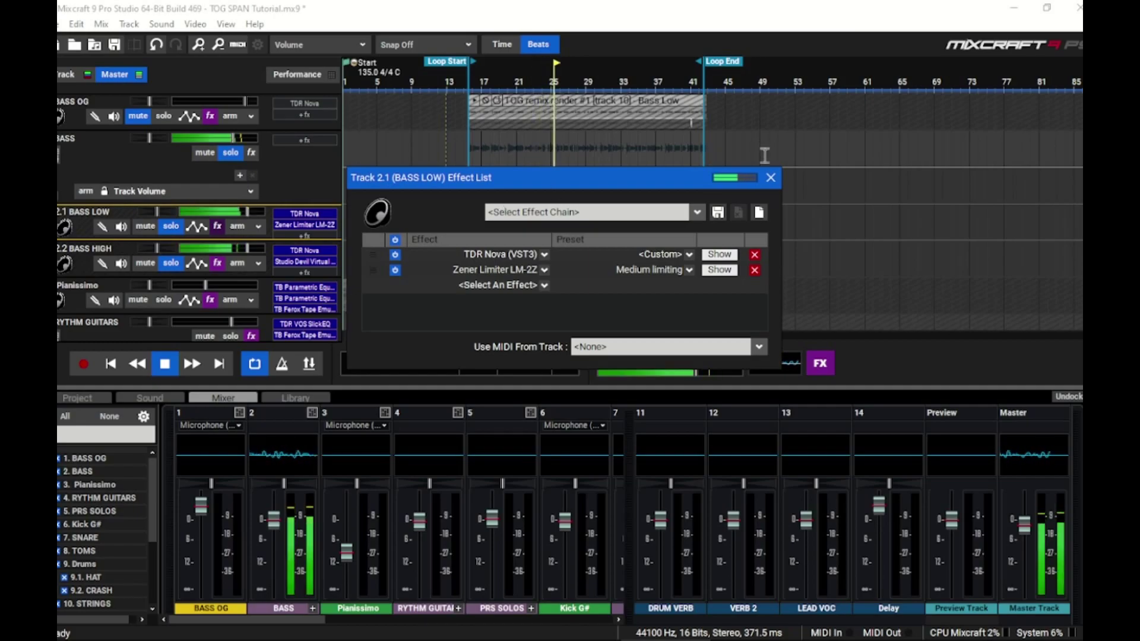
# Step: Add TB Parametric Equalizer to BASS HIGH with L+R sum analyzer and a ~7 dB cut near 520 Hz
pyautogui.click(770, 178)
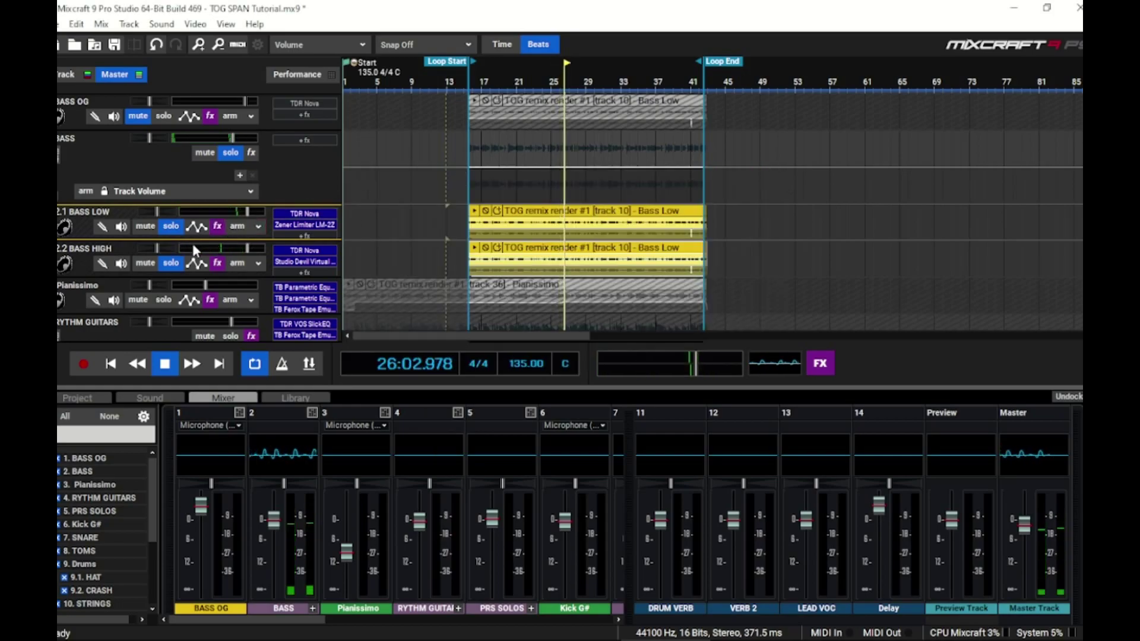
pyautogui.click(216, 264)
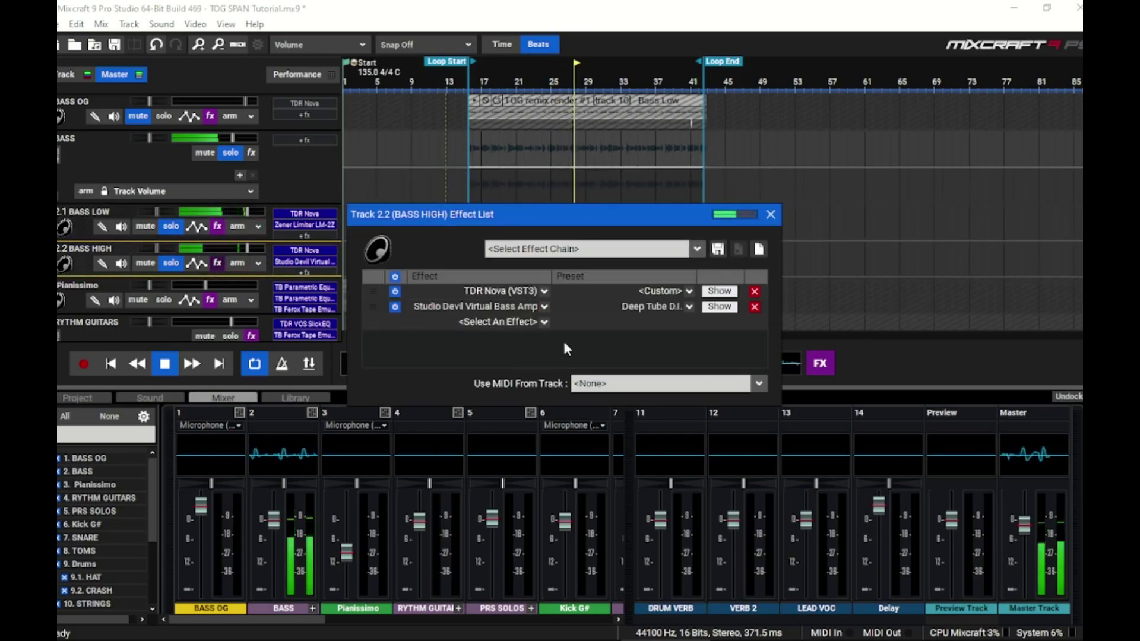
pyautogui.click(545, 322)
pyautogui.scroll(-15, 514, 465)
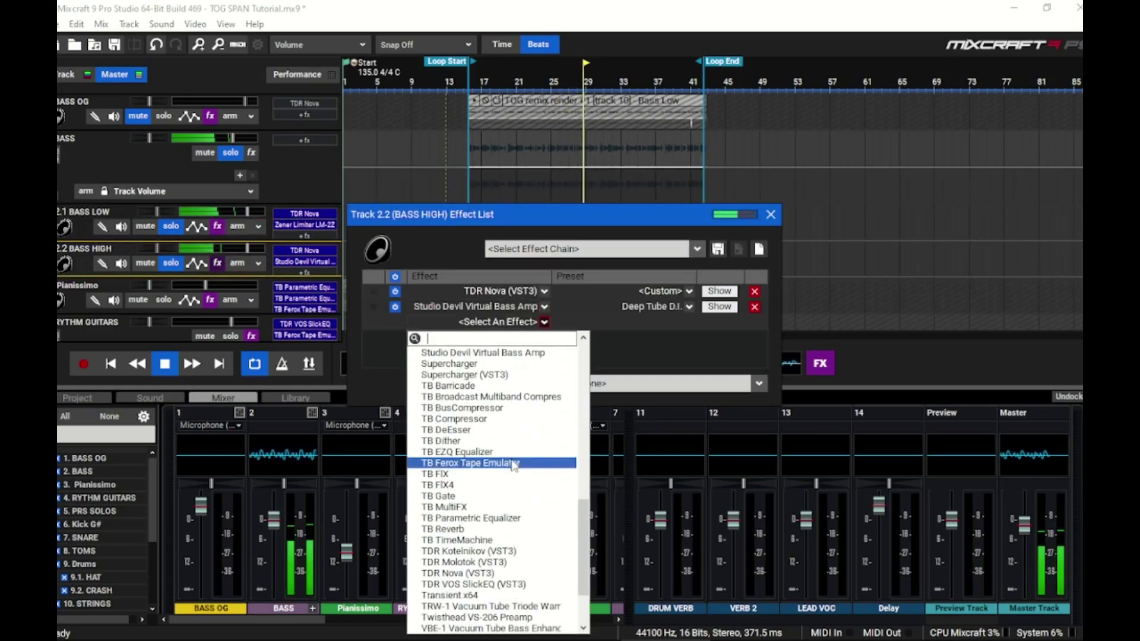
pyautogui.click(502, 518)
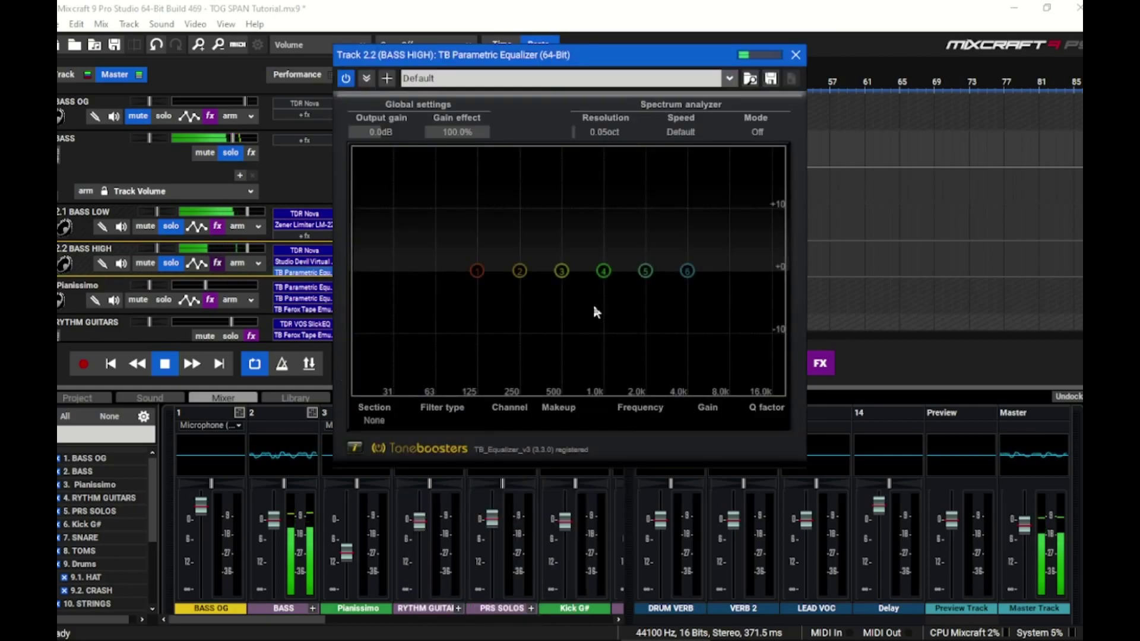
pyautogui.click(768, 130)
pyautogui.click(757, 158)
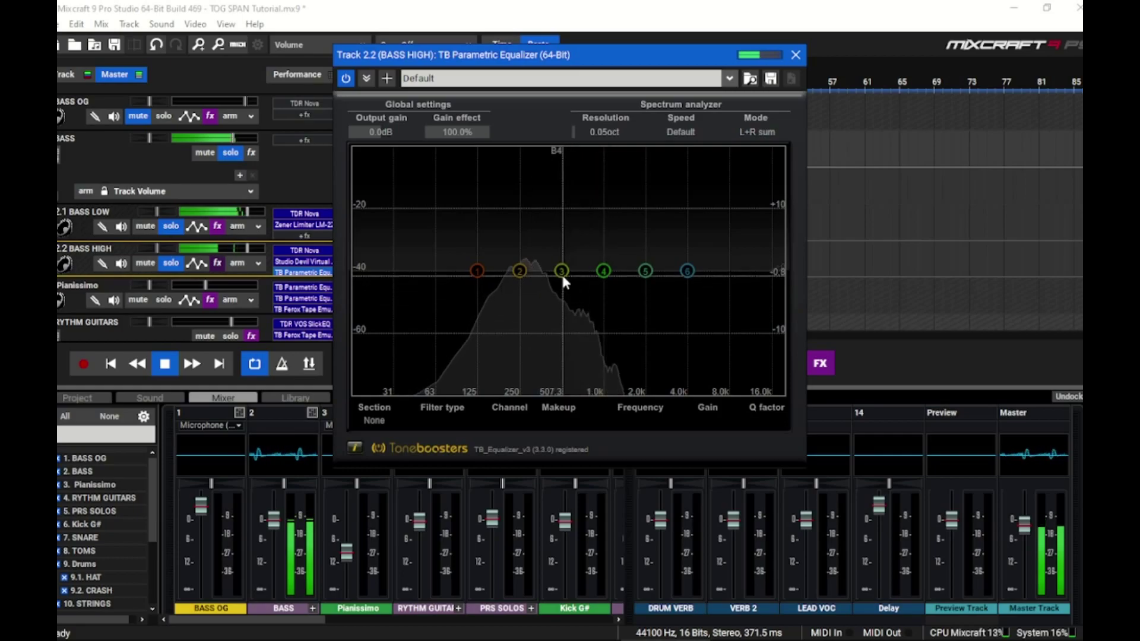
pyautogui.moveTo(561, 272); pyautogui.dragTo(568, 321)
pyautogui.scroll(10, 564, 317)
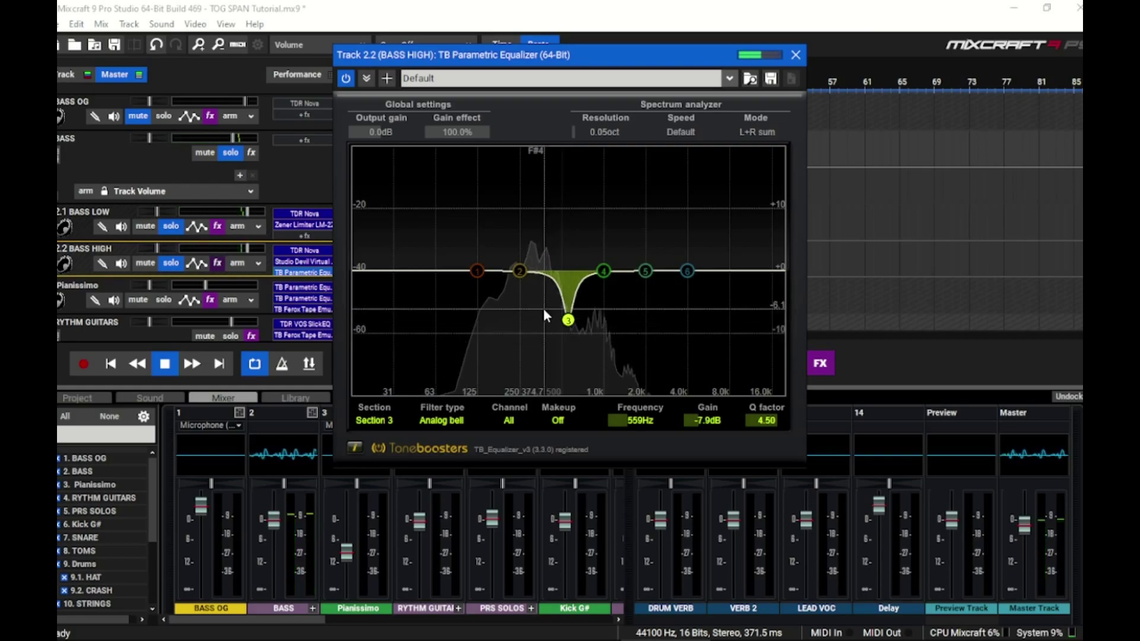
# Step: Add TB Parametric Equalizer to BASS LOW with L+R analyzer and band 1 as a Side-only deep low-shelf cut
pyautogui.click(304, 236)
pyautogui.click(451, 433)
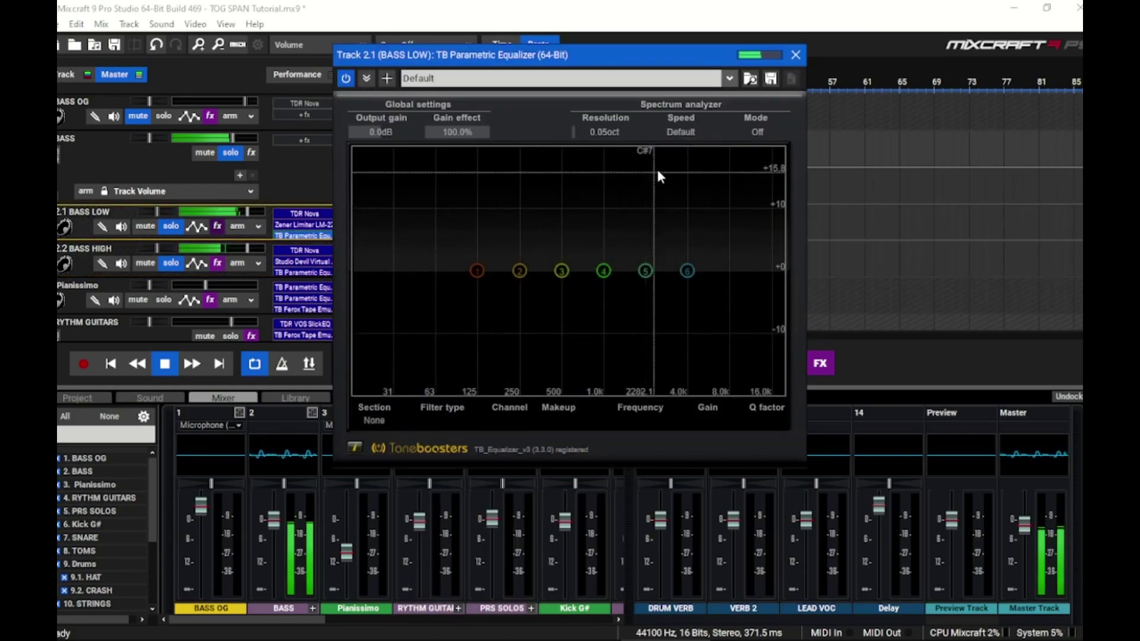
pyautogui.click(758, 133)
pyautogui.click(765, 165)
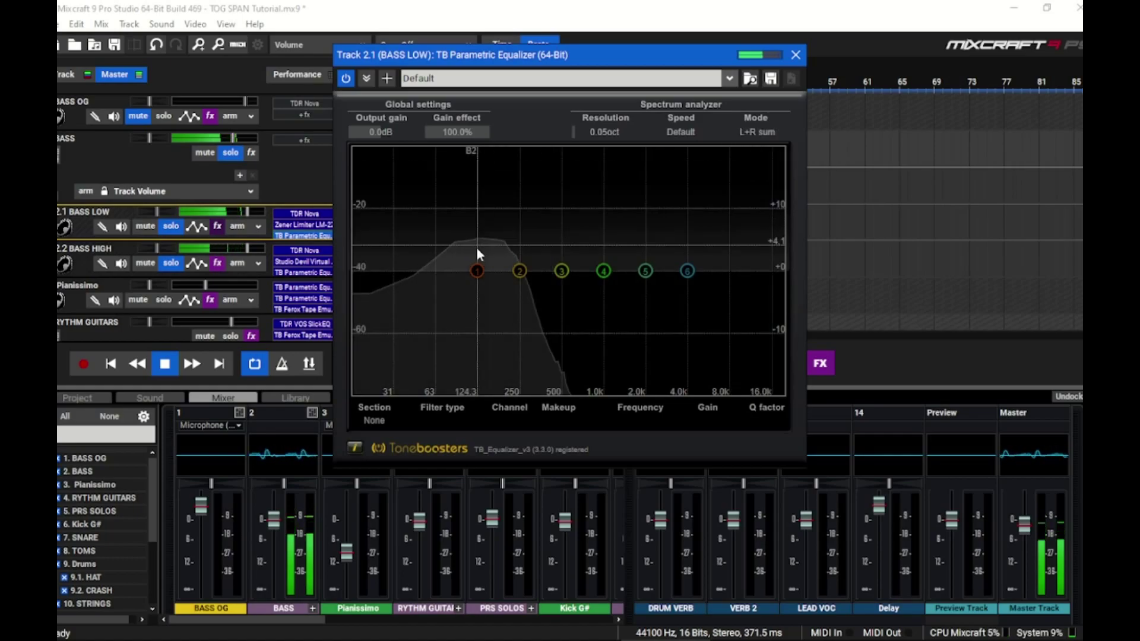
pyautogui.click(477, 271)
pyautogui.click(505, 426)
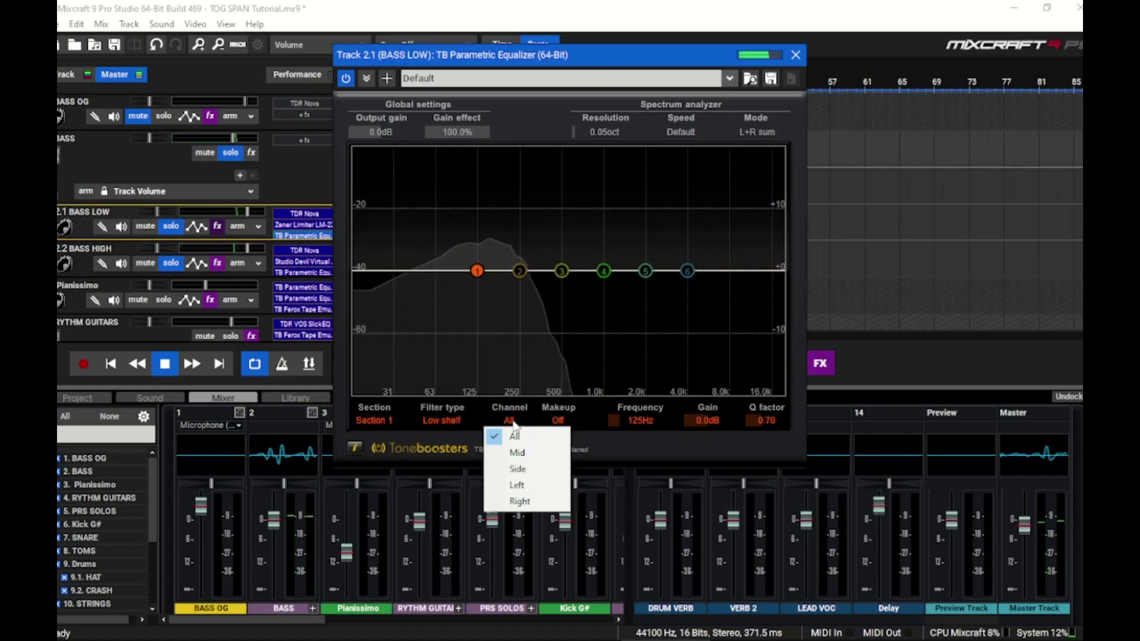
pyautogui.click(517, 469)
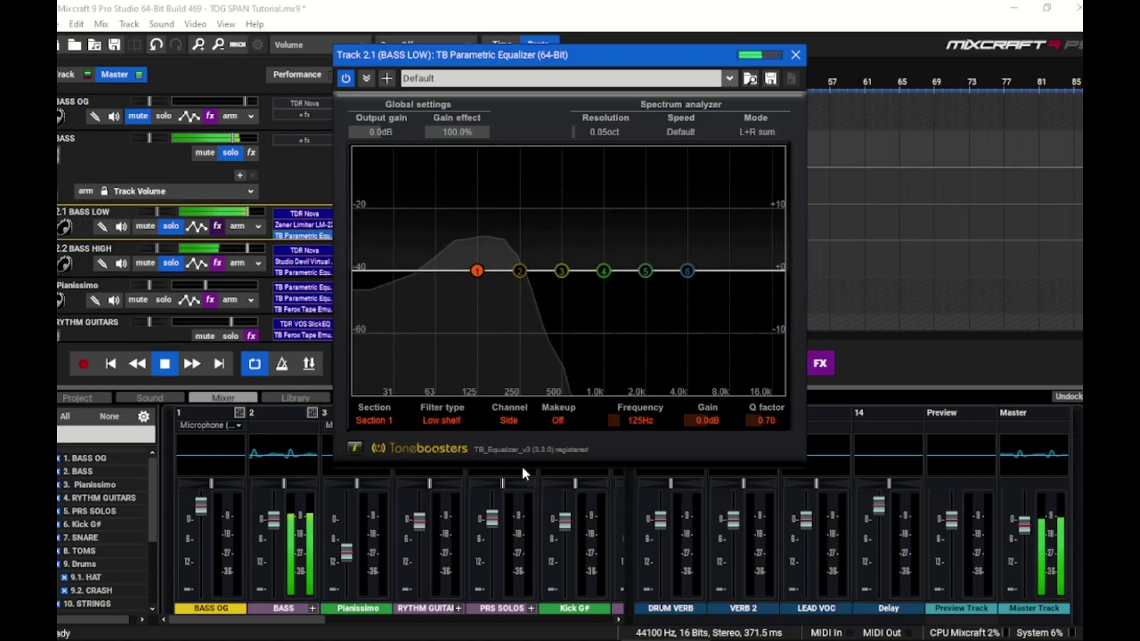
pyautogui.moveTo(477, 270)
pyautogui.mouseDown()
pyautogui.moveTo(522, 355)
pyautogui.moveTo(562, 394)
pyautogui.moveTo(553, 404)
pyautogui.moveTo(615, 404)
pyautogui.mouseUp()
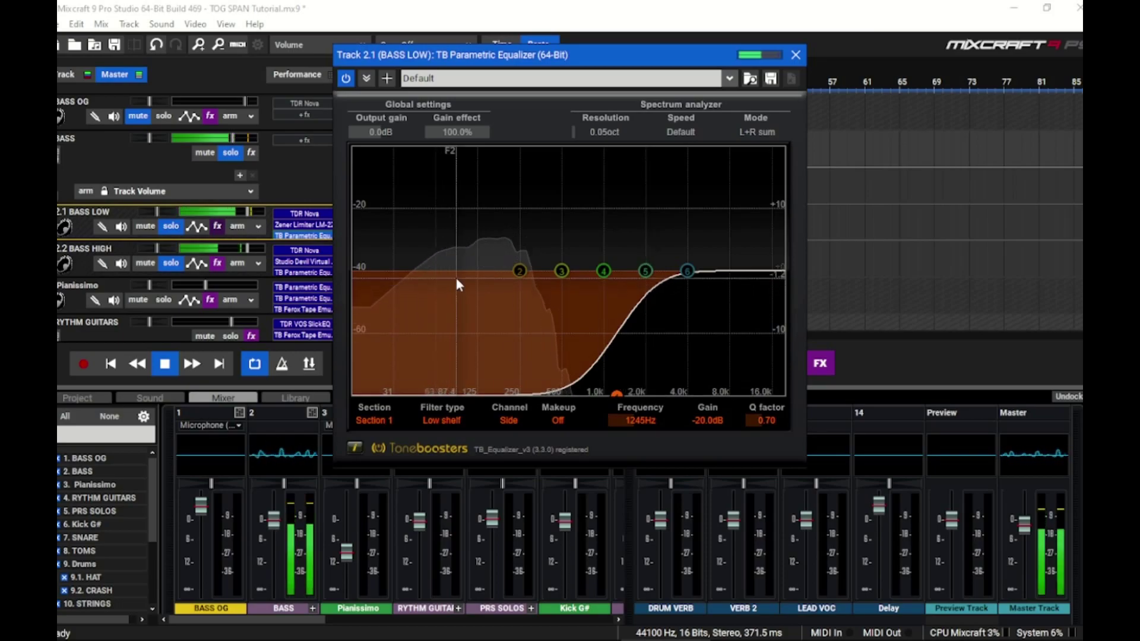
# Step: Set BASS LOW's EQ band 2 to Mid only with a 4 dB boost around 164 Hz
pyautogui.click(517, 272)
pyautogui.click(513, 422)
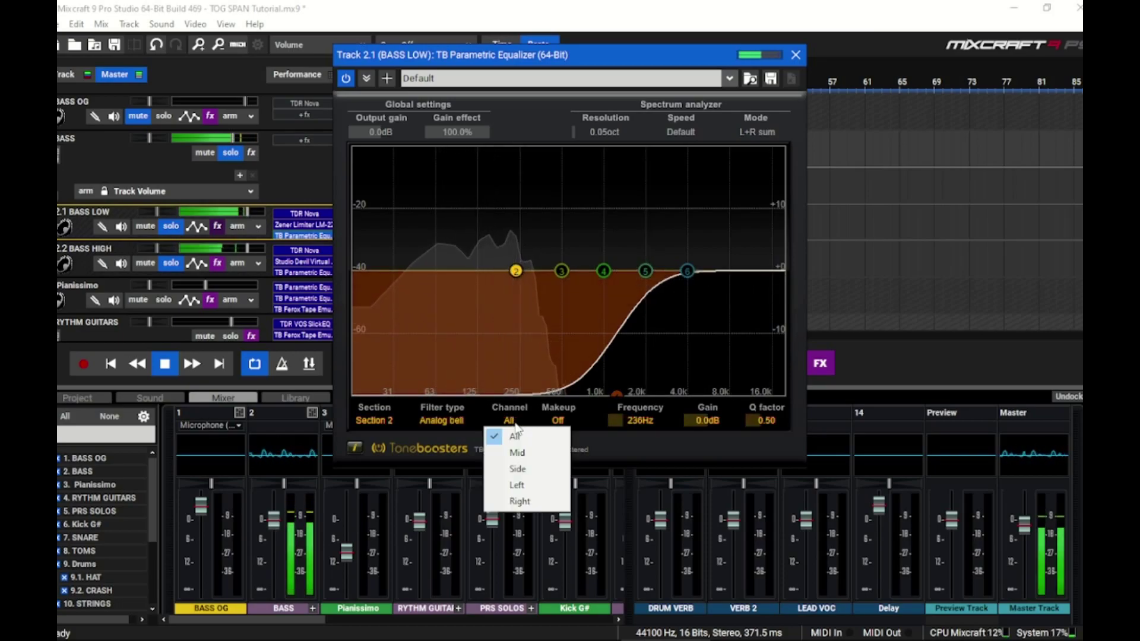
pyautogui.click(522, 452)
pyautogui.moveTo(516, 271); pyautogui.dragTo(490, 263)
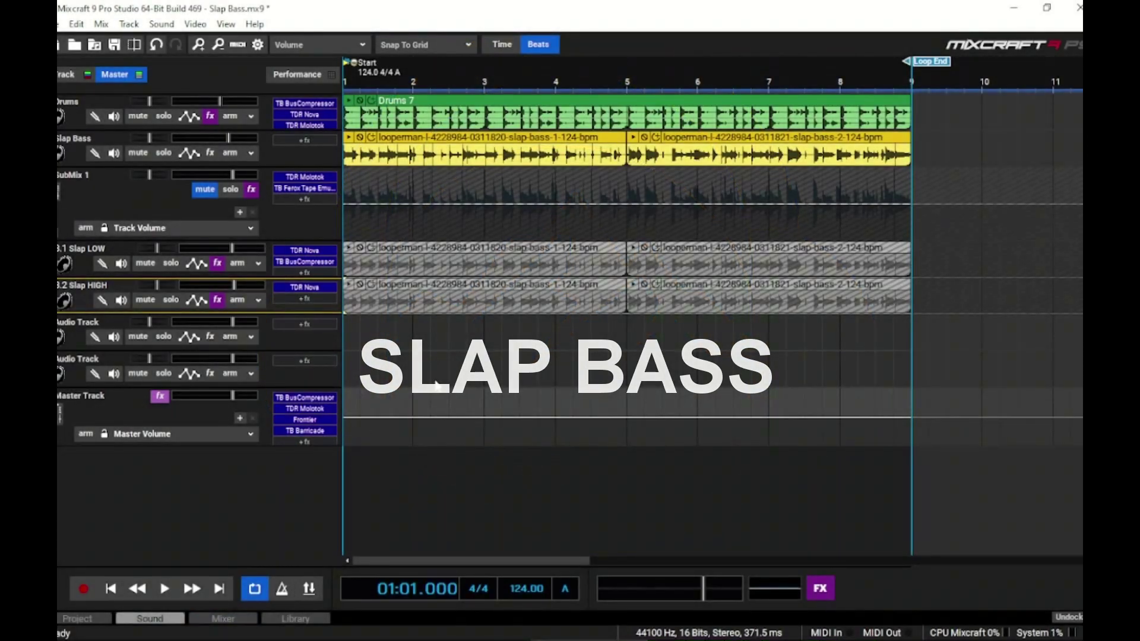
# Step: Play the Slap Bass project and solo the original Slap Bass track
pyautogui.press('space')
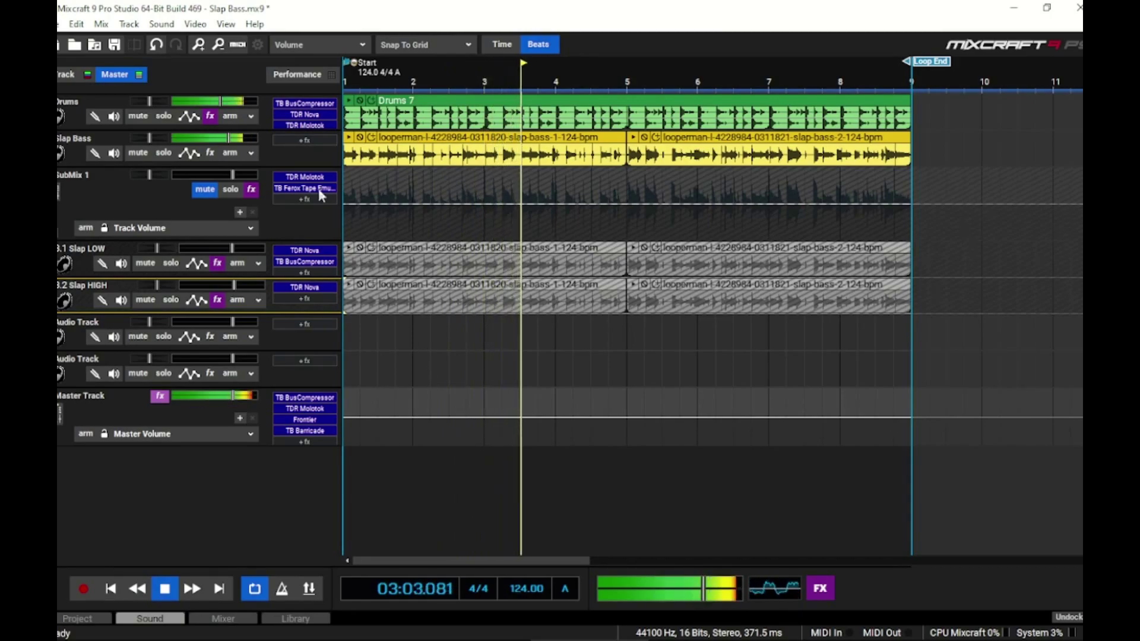
pyautogui.click(158, 155)
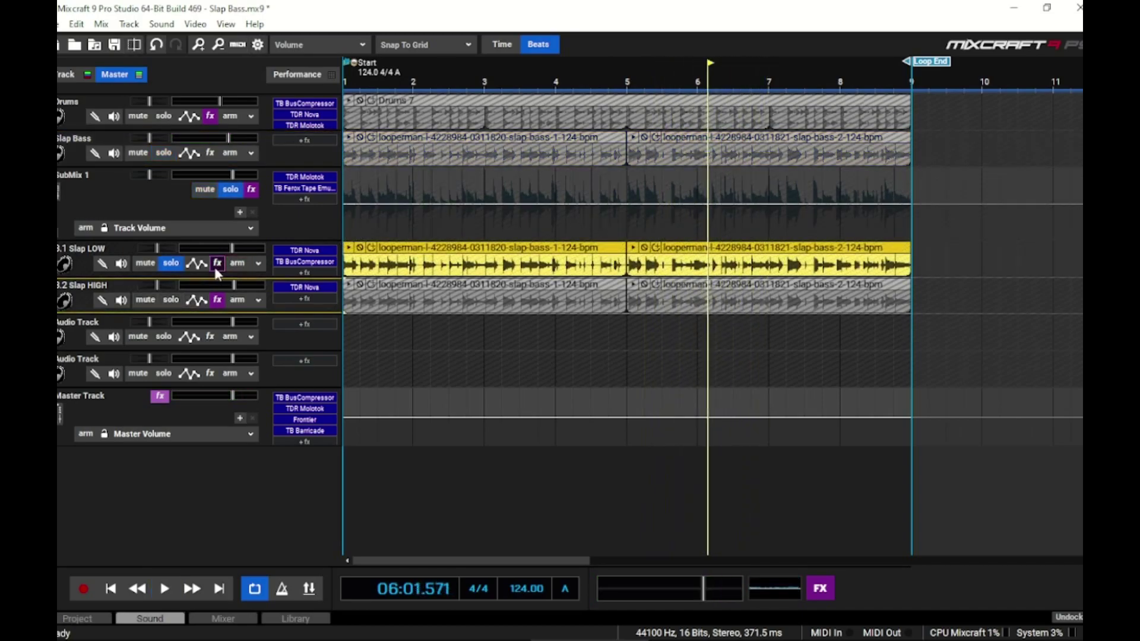
# Step: Show Slap LOW's TDR Nova Band I dynamics during playback, then close the plugin and Effect List windows
pyautogui.click(217, 264)
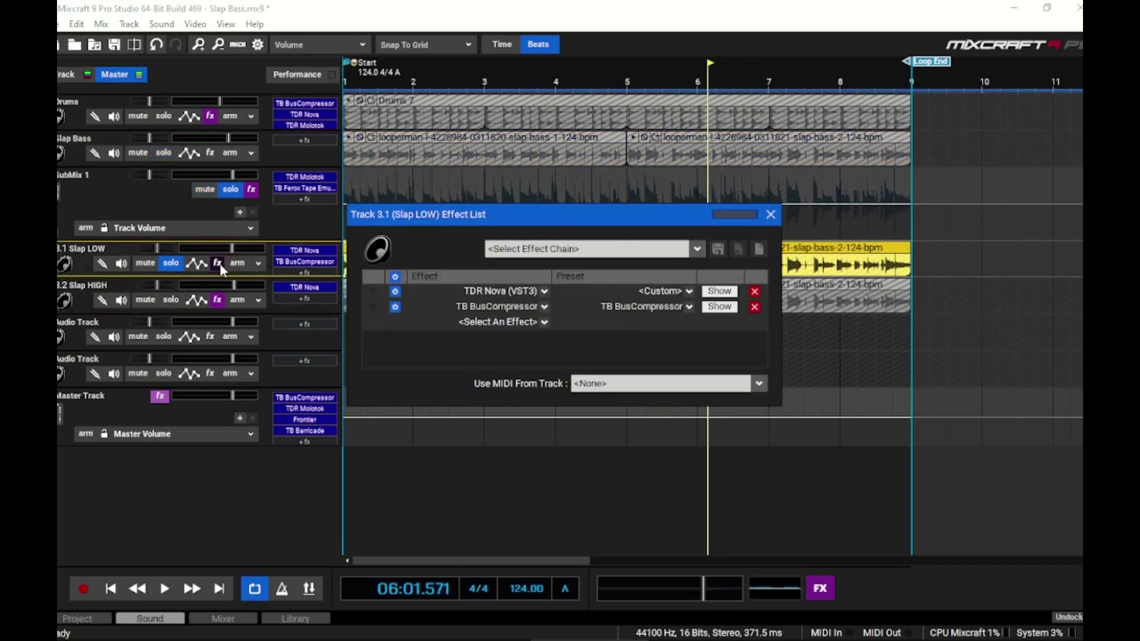
pyautogui.click(723, 295)
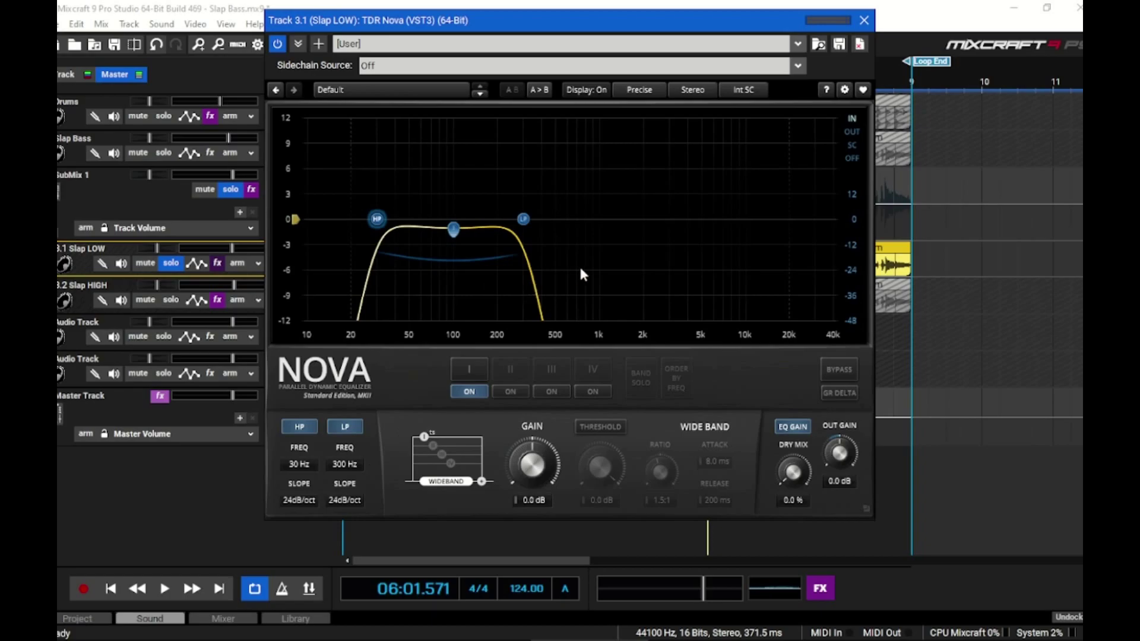
pyautogui.press('space')
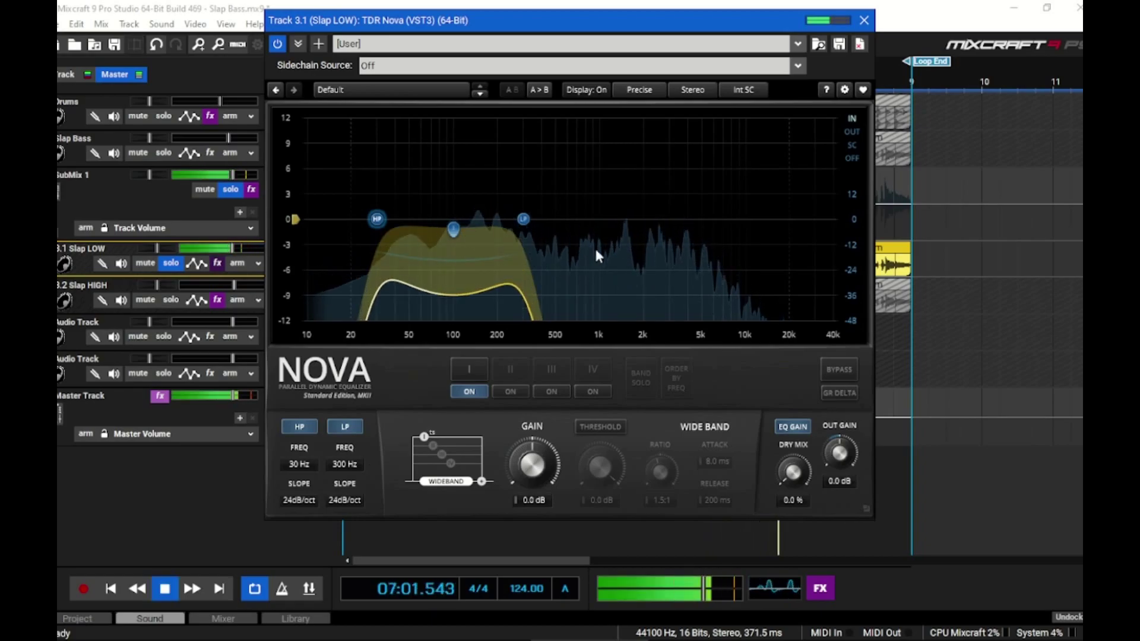
pyautogui.click(466, 371)
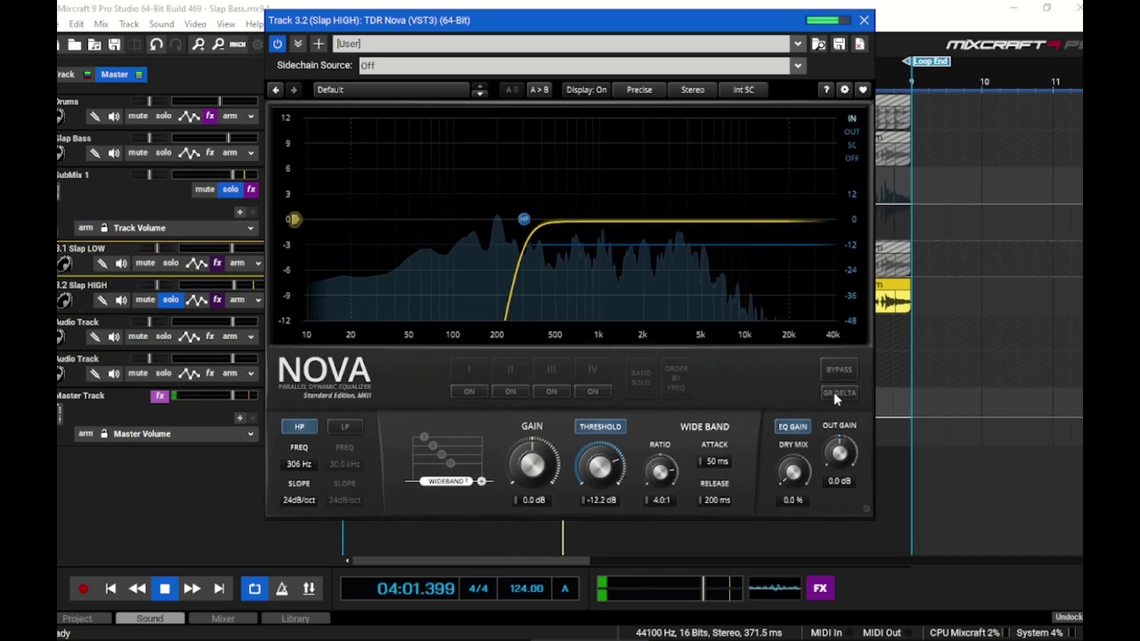
pyautogui.click(863, 20)
pyautogui.click(754, 248)
pyautogui.click(768, 217)
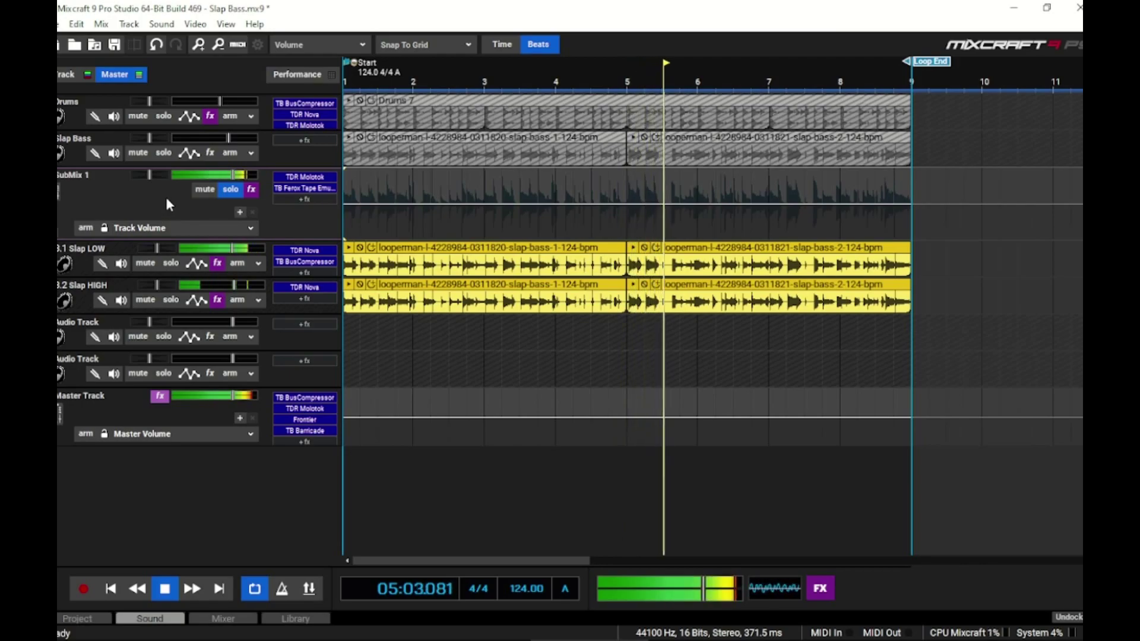
pyautogui.click(225, 190)
pyautogui.press('space')
pyautogui.click(163, 152)
pyautogui.click(162, 116)
pyautogui.click(162, 117)
pyautogui.press('space')
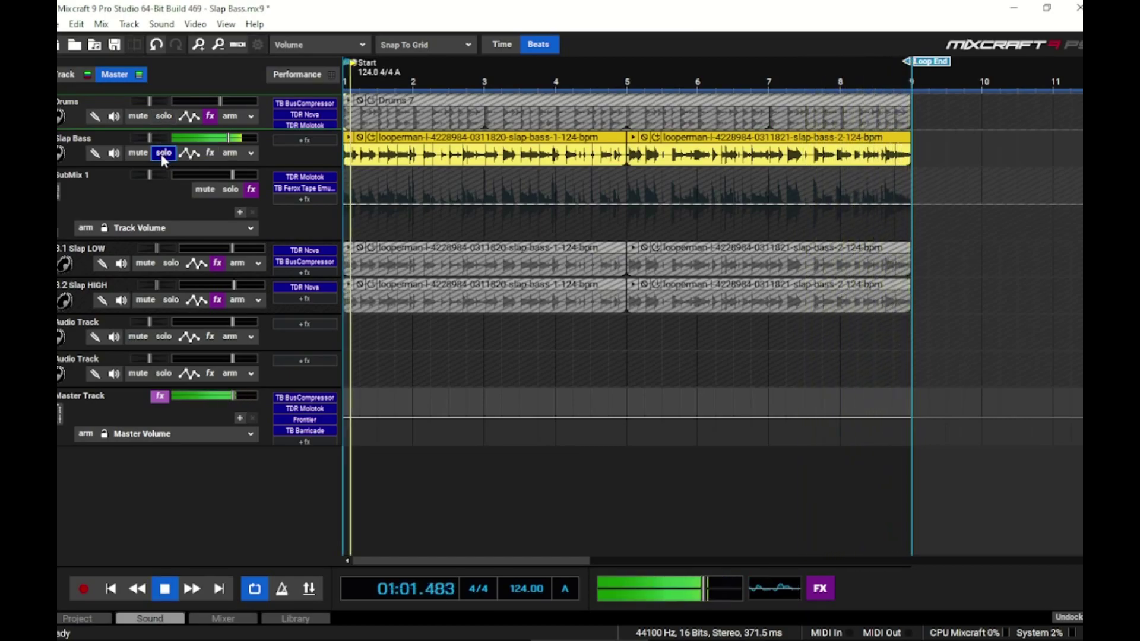
pyautogui.click(163, 152)
pyautogui.press('space')
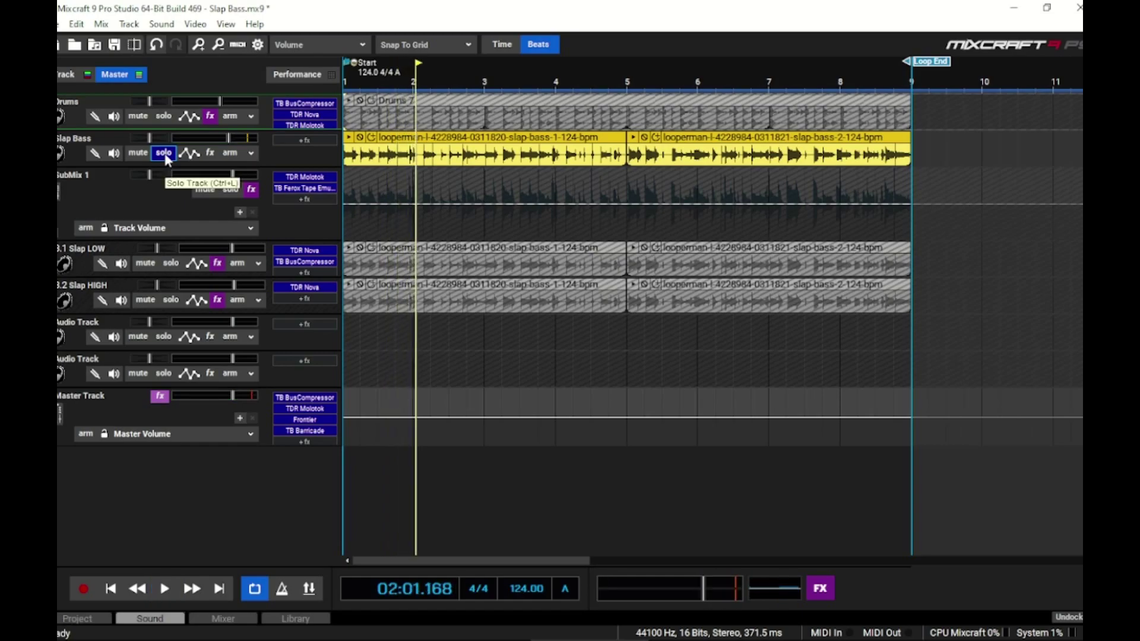
pyautogui.press('space')
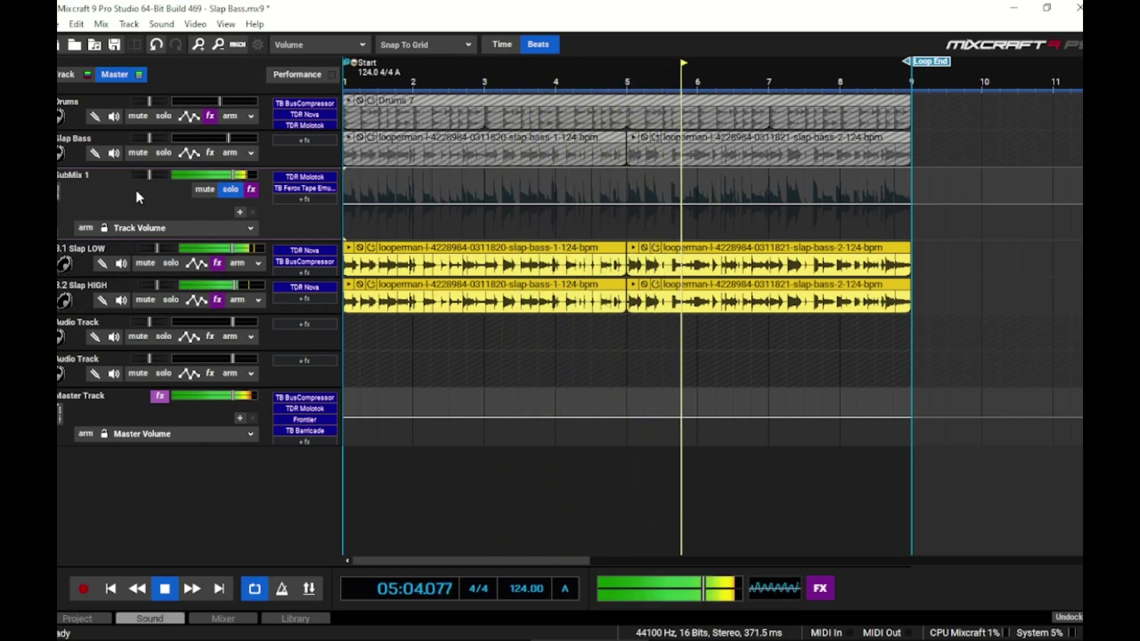
# Step: Unmute SubMix 1, mute the original Slap Bass, and play the processed version before stopping
pyautogui.press('space')
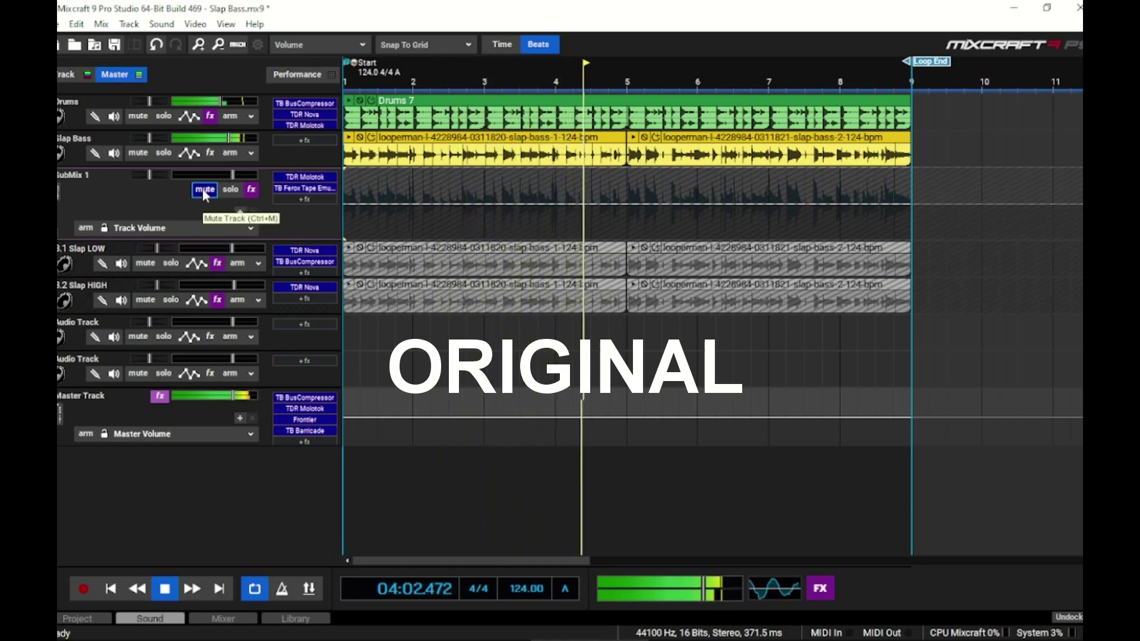
pyautogui.press('space')
pyautogui.click(203, 189)
pyautogui.click(138, 152)
pyautogui.press('space')
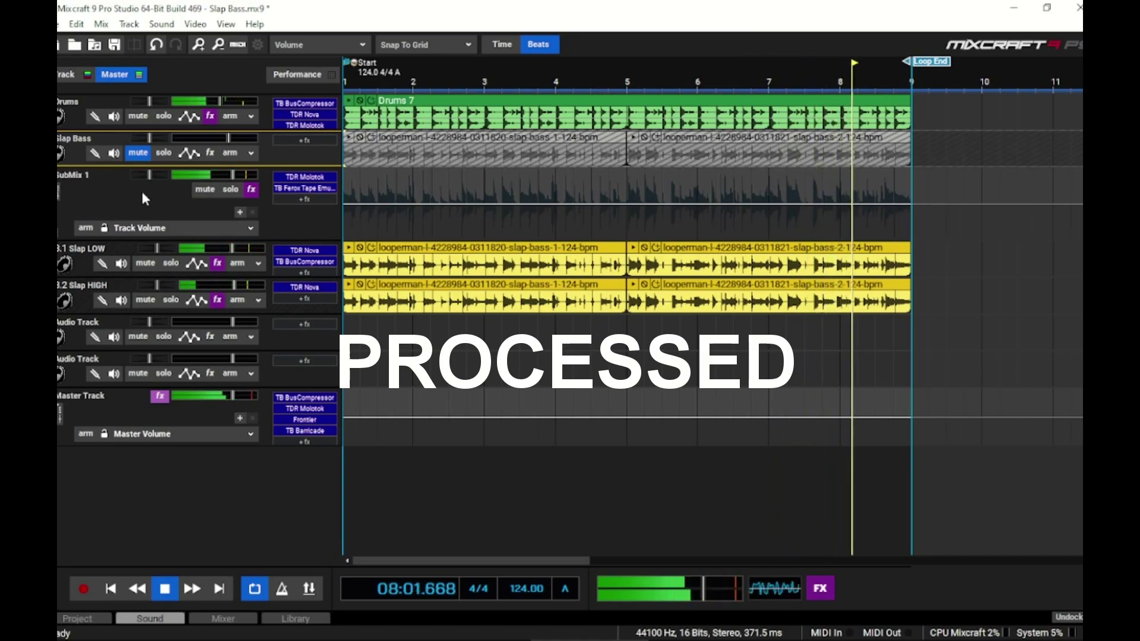
pyautogui.press('space')
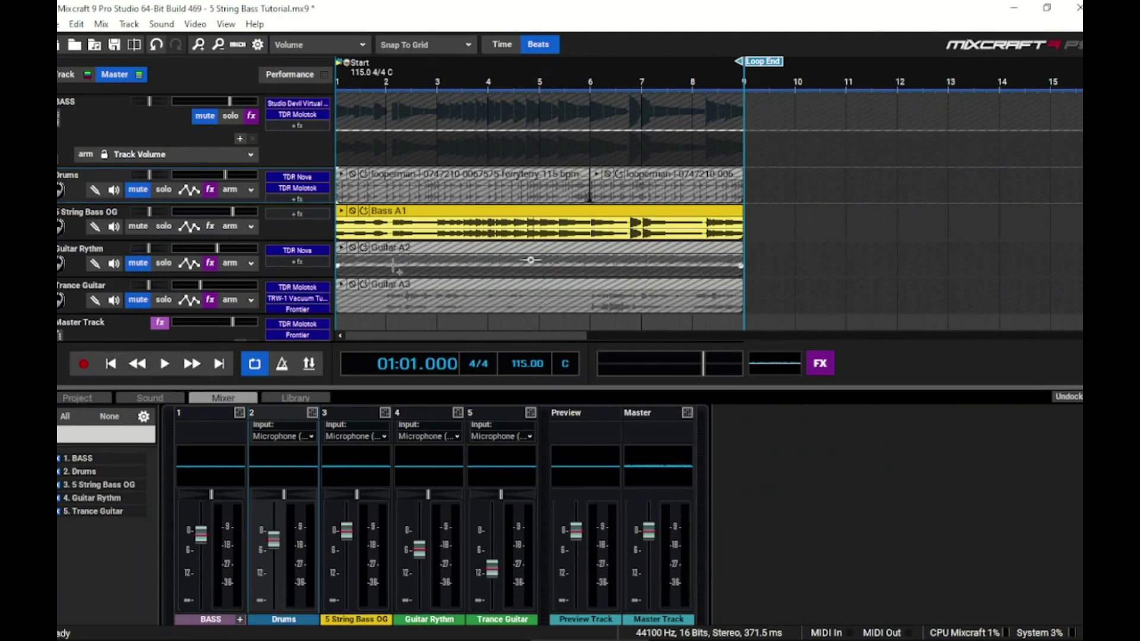
# Step: Play the 5 String Bass project, unmute Drums, and open 5 String LOW's effects
pyautogui.press('space')
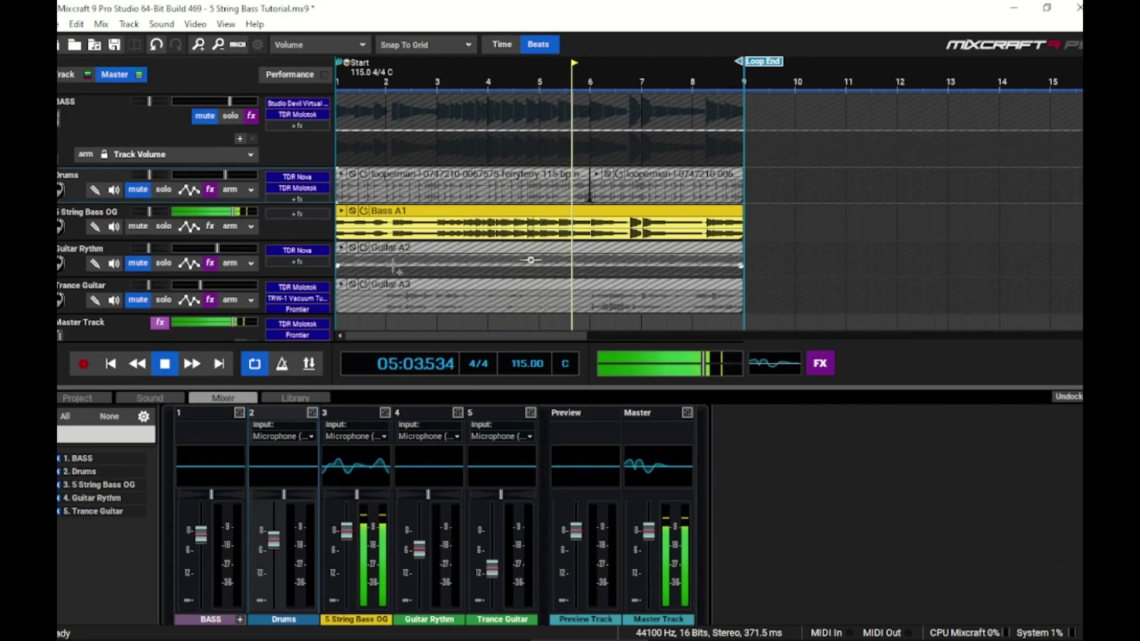
pyautogui.click(131, 190)
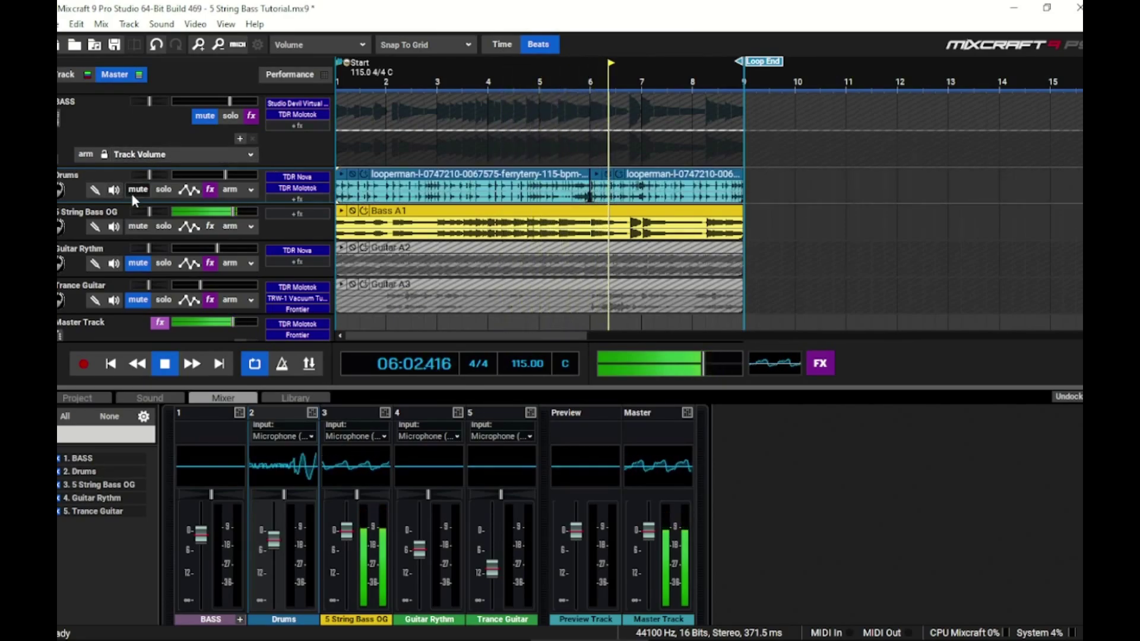
pyautogui.click(361, 257)
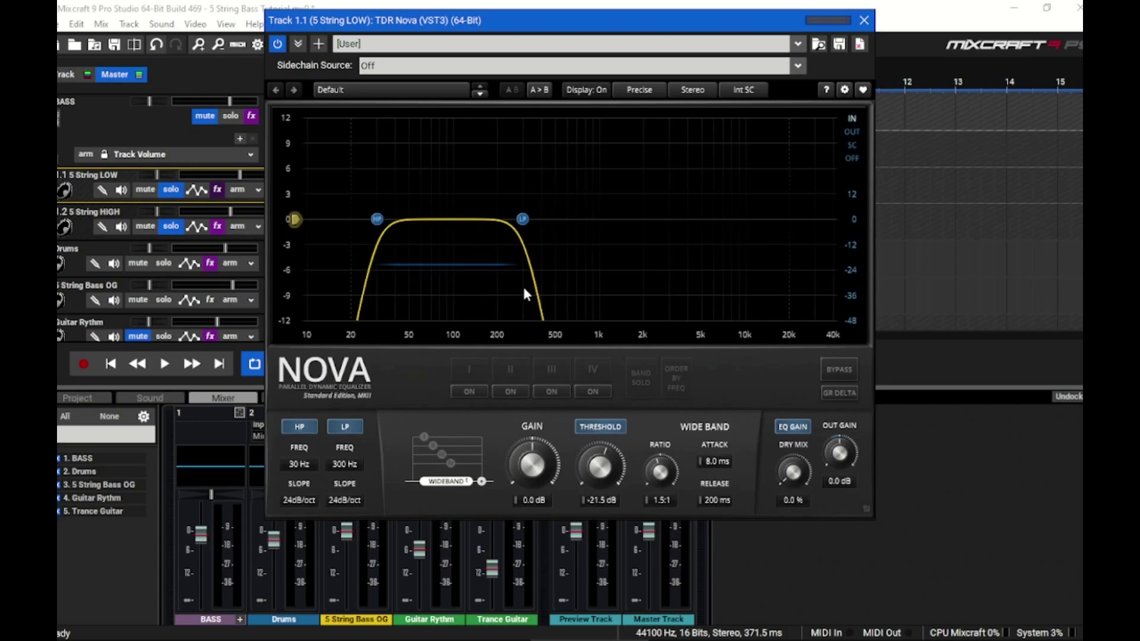
# Step: Show the 5 String HIGH TDR Nova, unmute the BASS submix, mute 5 String Bass OG, and play
pyautogui.click(219, 228)
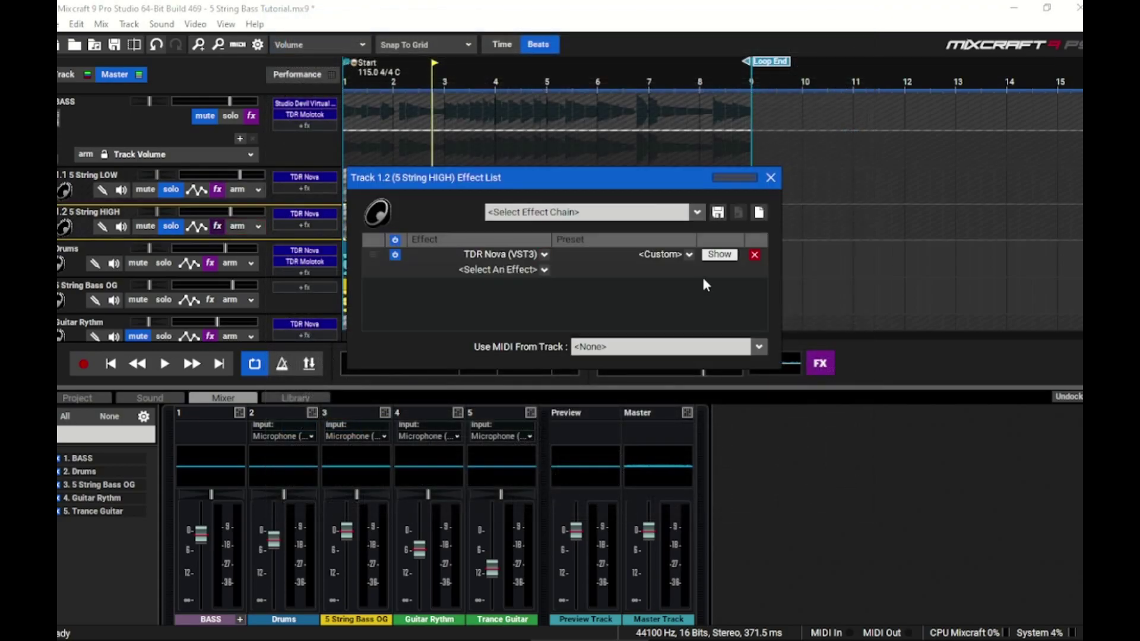
pyautogui.click(719, 254)
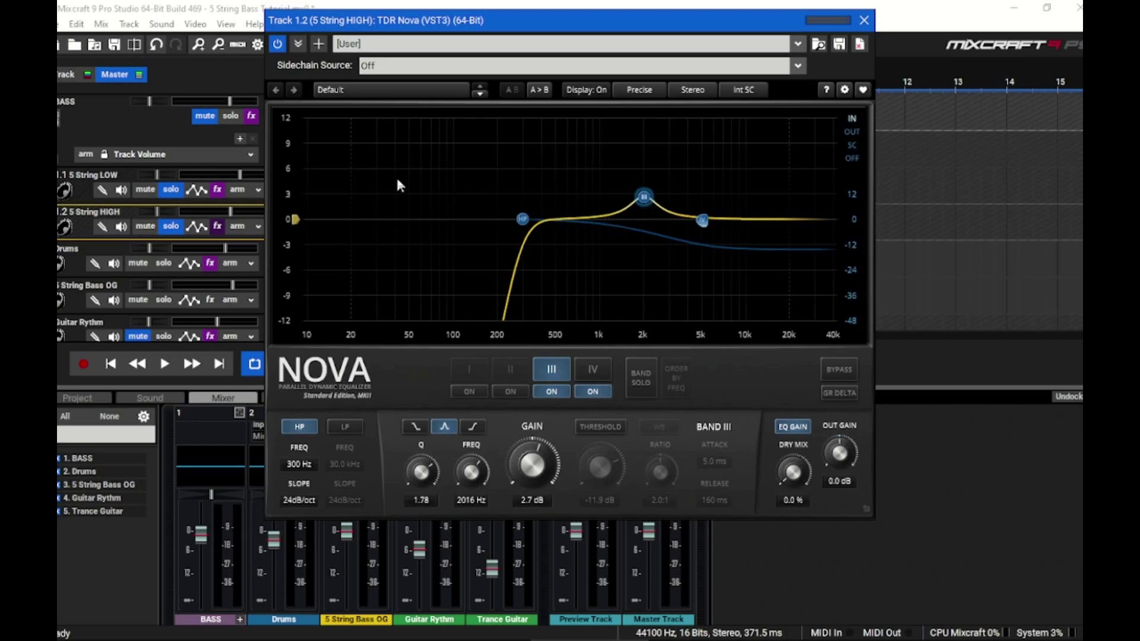
pyautogui.click(202, 116)
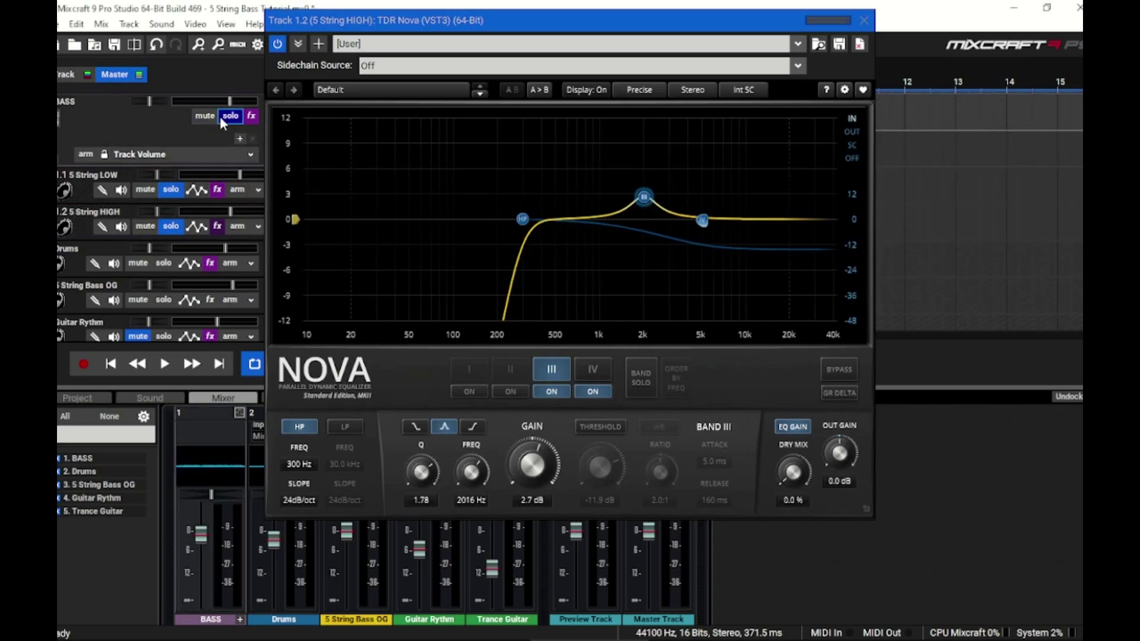
pyautogui.click(137, 300)
pyautogui.press('space')
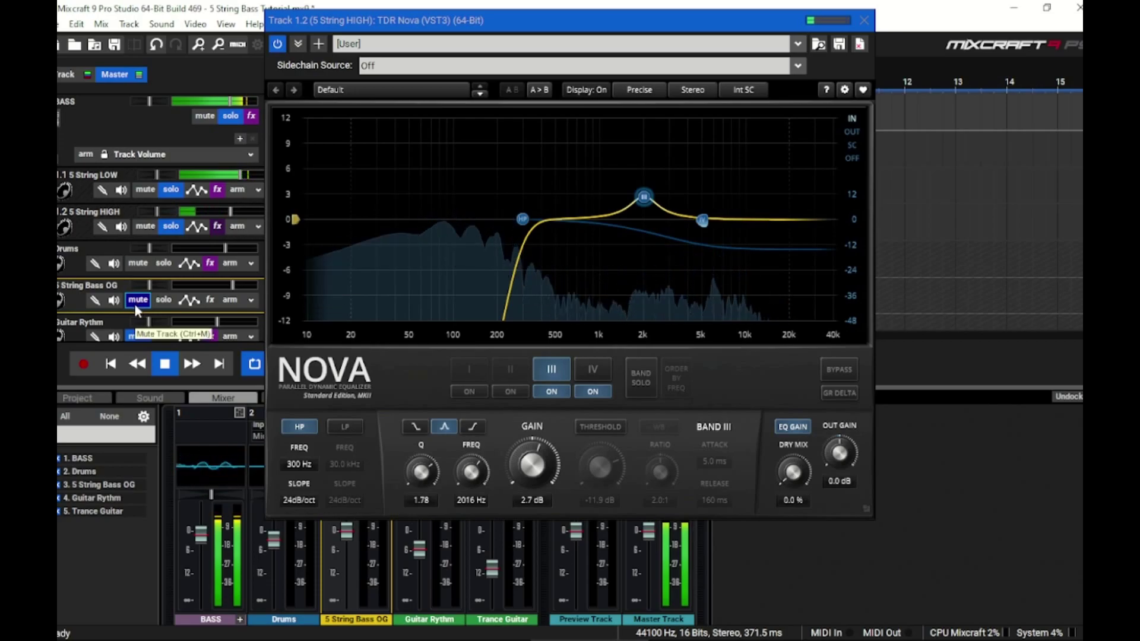
# Step: Compare by soloing 5 String Bass OG, then soloing the BASS submix instead and replaying
pyautogui.click(163, 300)
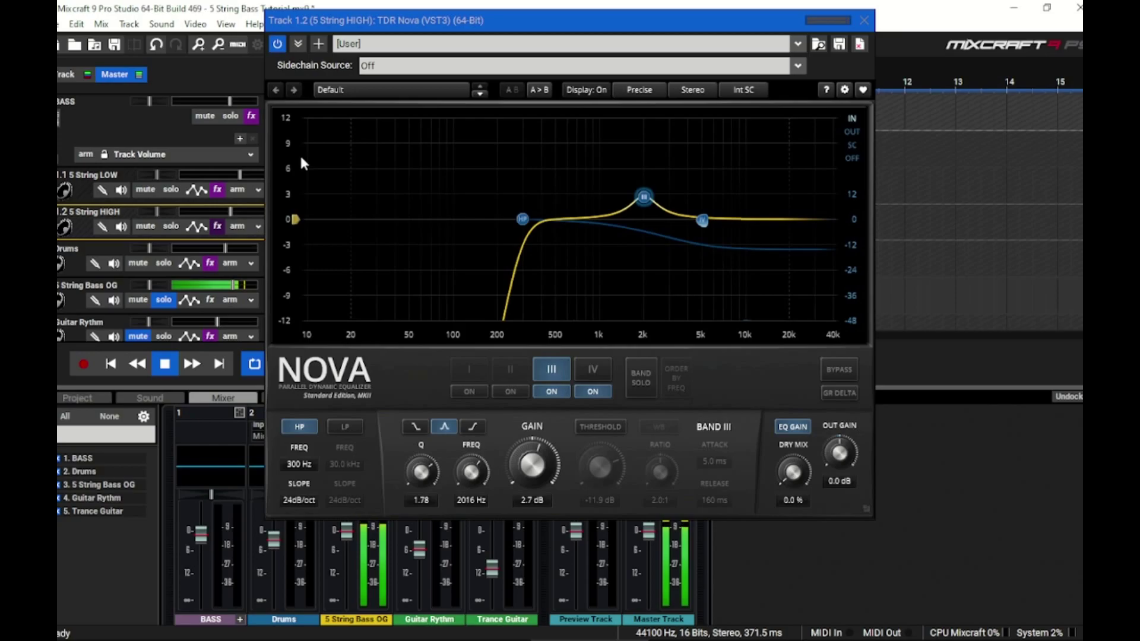
pyautogui.press('space')
pyautogui.click(164, 300)
pyautogui.click(232, 117)
pyautogui.press('space')
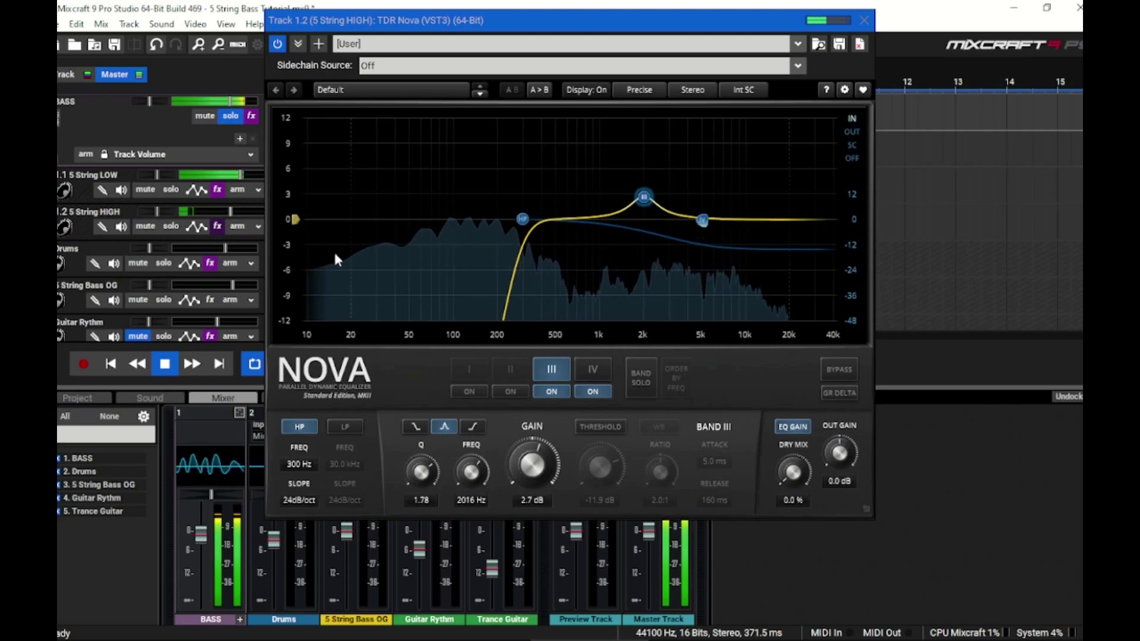
# Step: Close Nova, mute the BASS submix and 5 String Bass OG, then play and stop
pyautogui.click(863, 22)
pyautogui.click(769, 178)
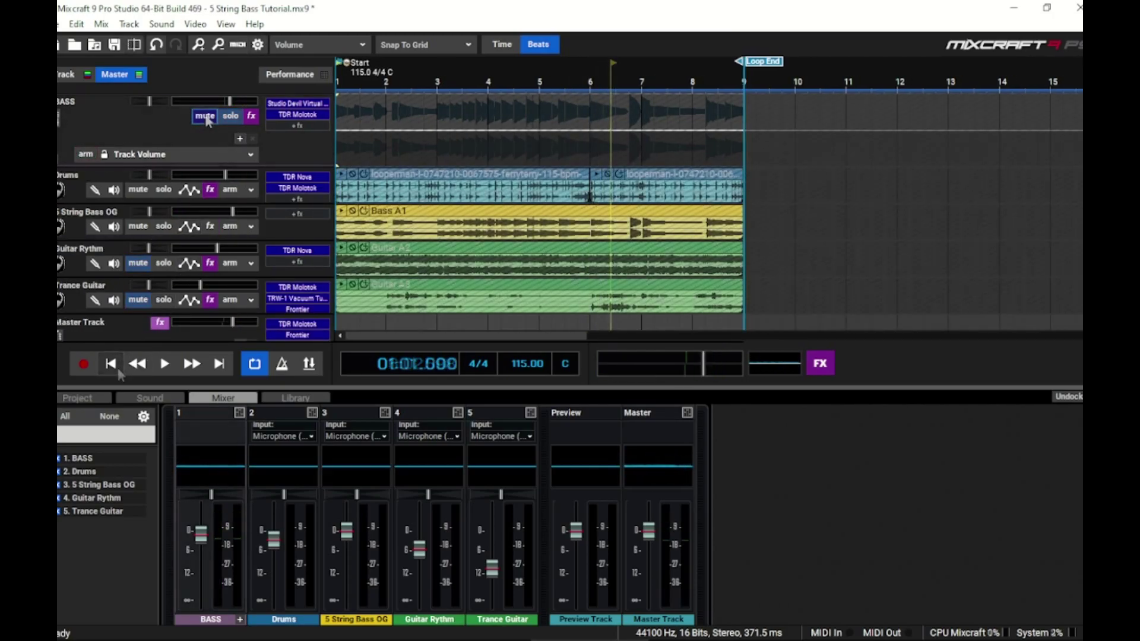
pyautogui.click(205, 116)
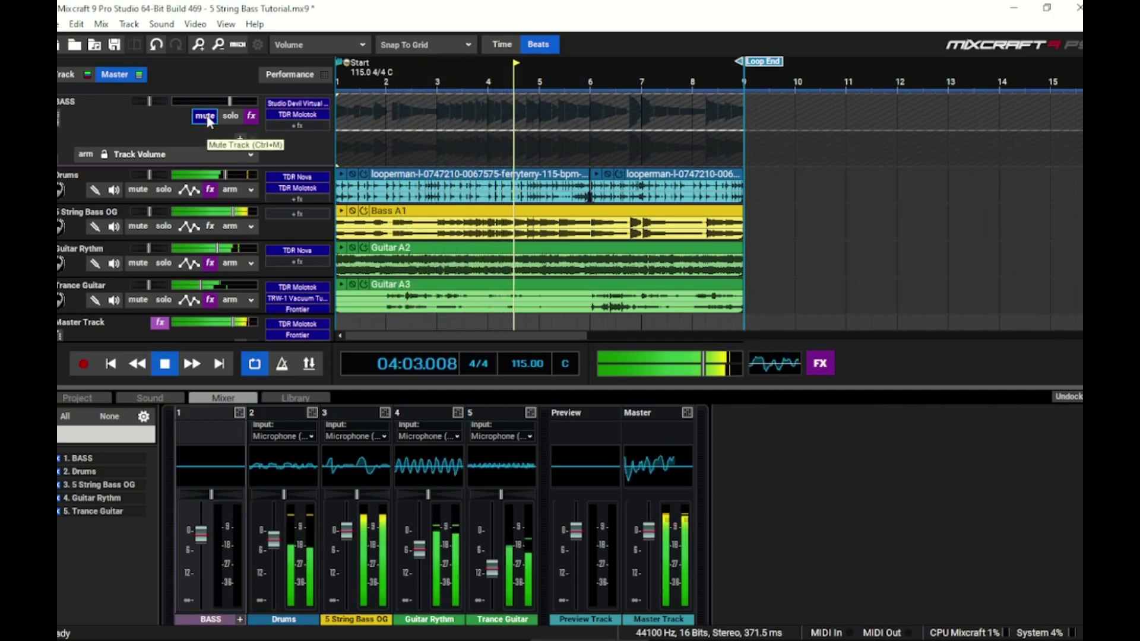
pyautogui.press('space')
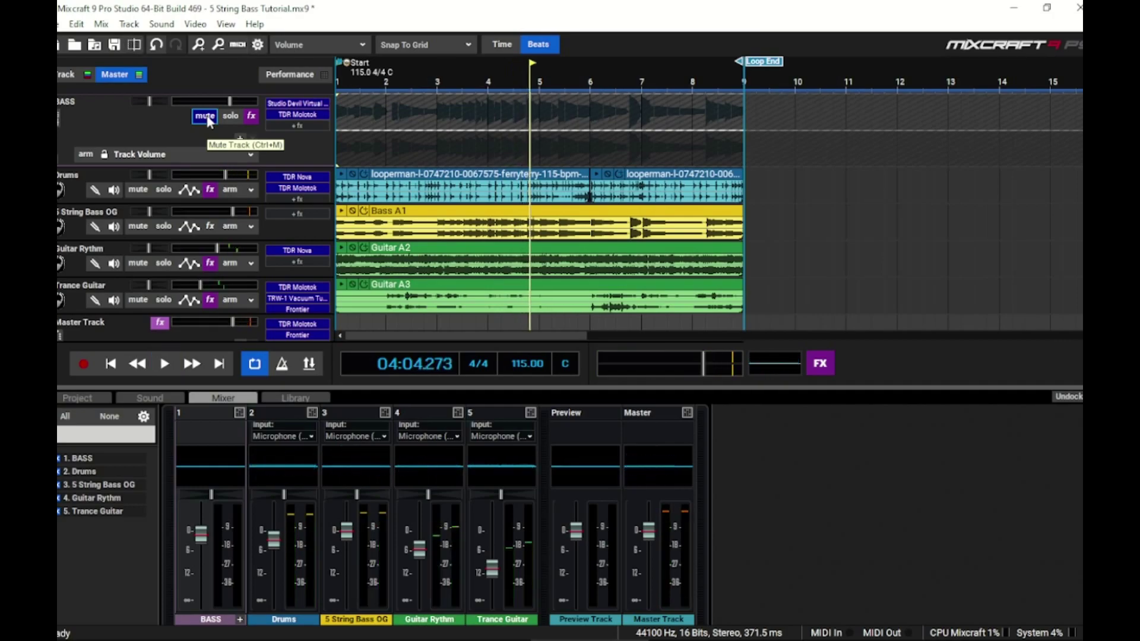
pyautogui.click(143, 227)
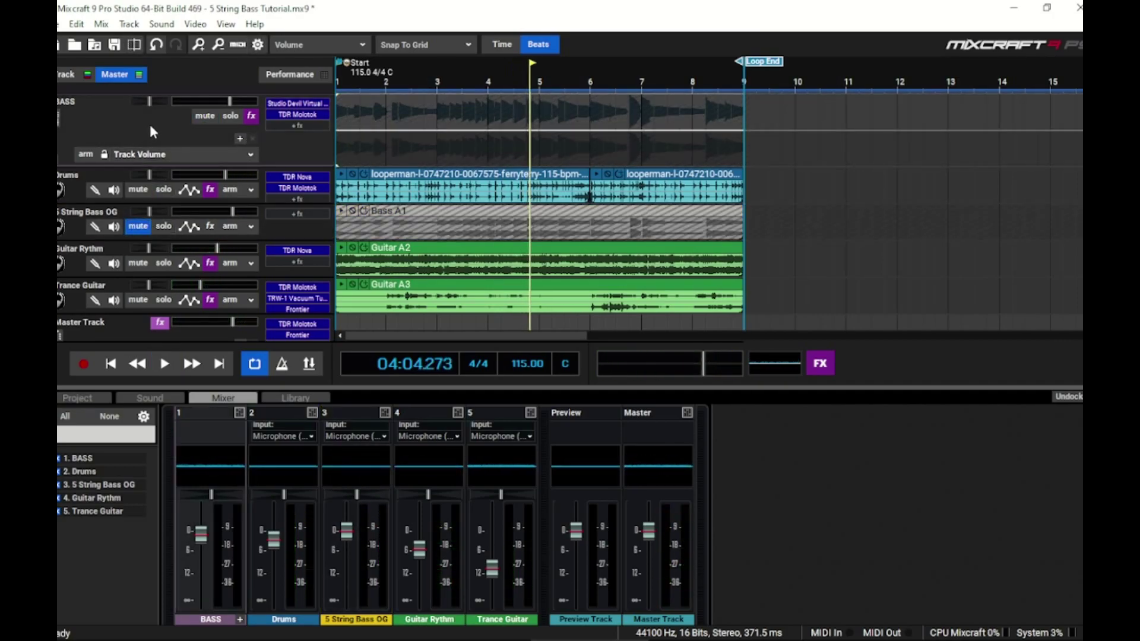
pyautogui.press('space')
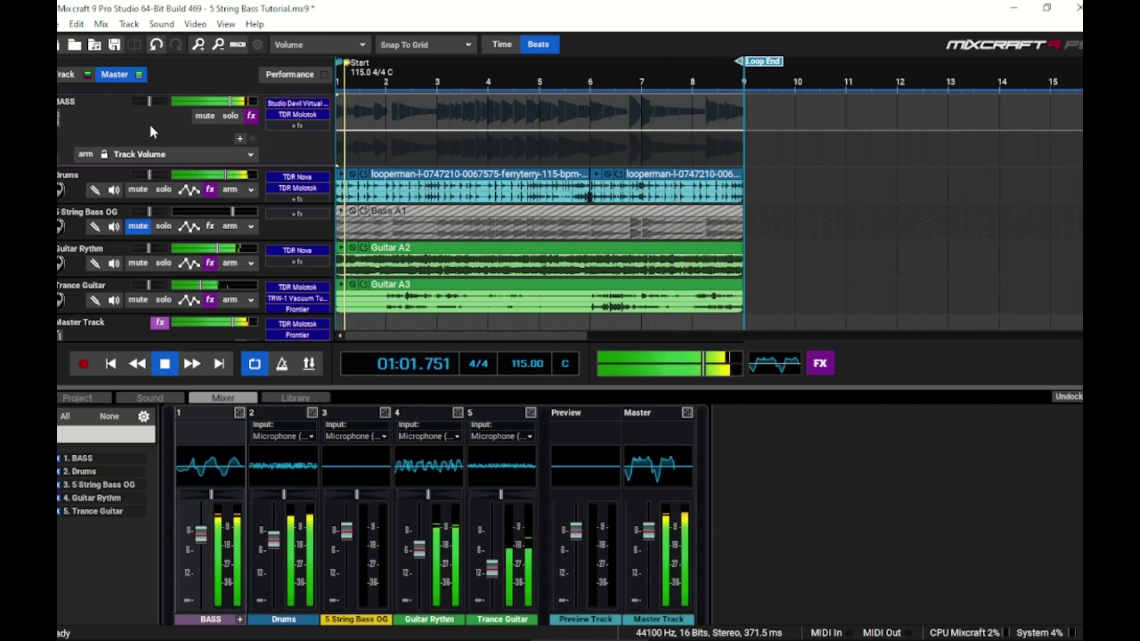
pyautogui.press('space')
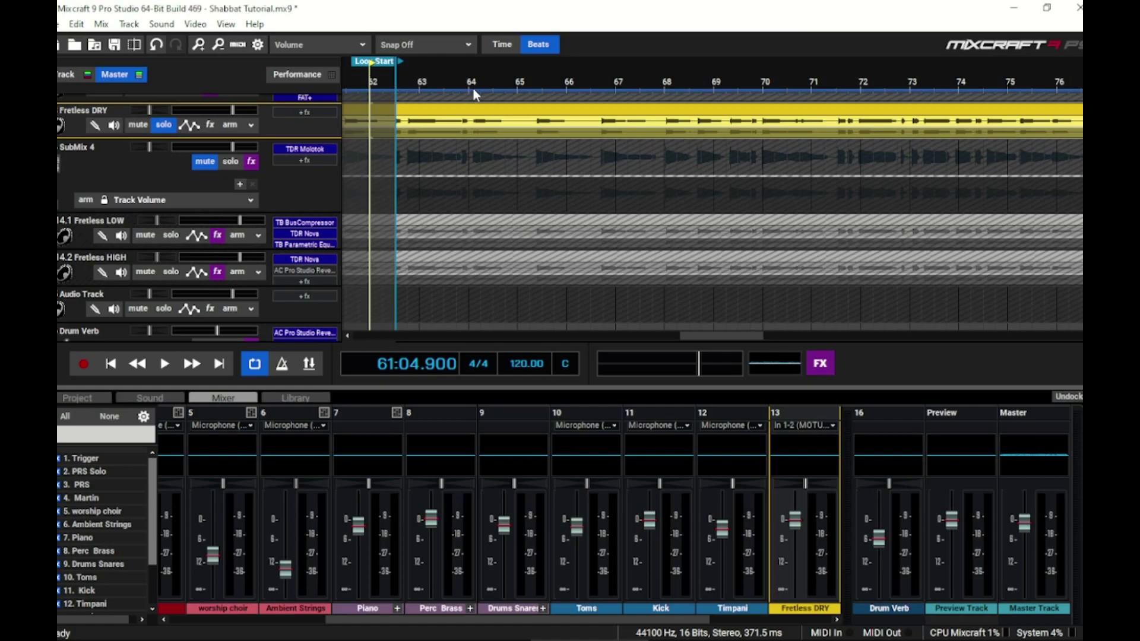
# Step: Play Fretless DRY, then unmute and solo SubMix 4 and replay from bar 70
pyautogui.press('space')
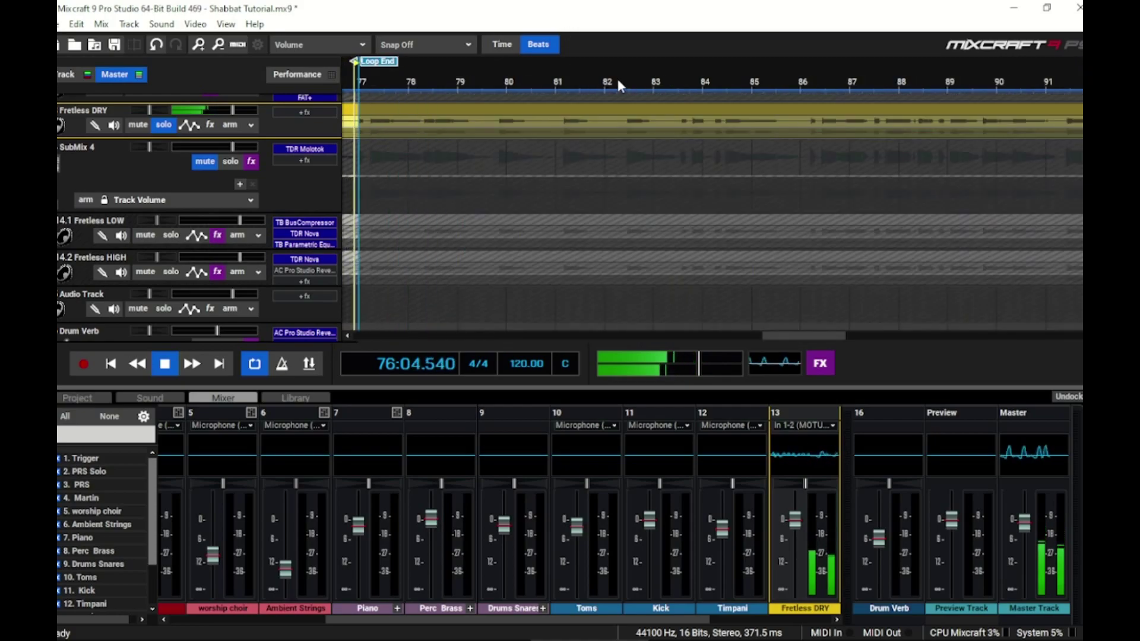
pyautogui.press('space')
pyautogui.scroll(-3, 610, 108)
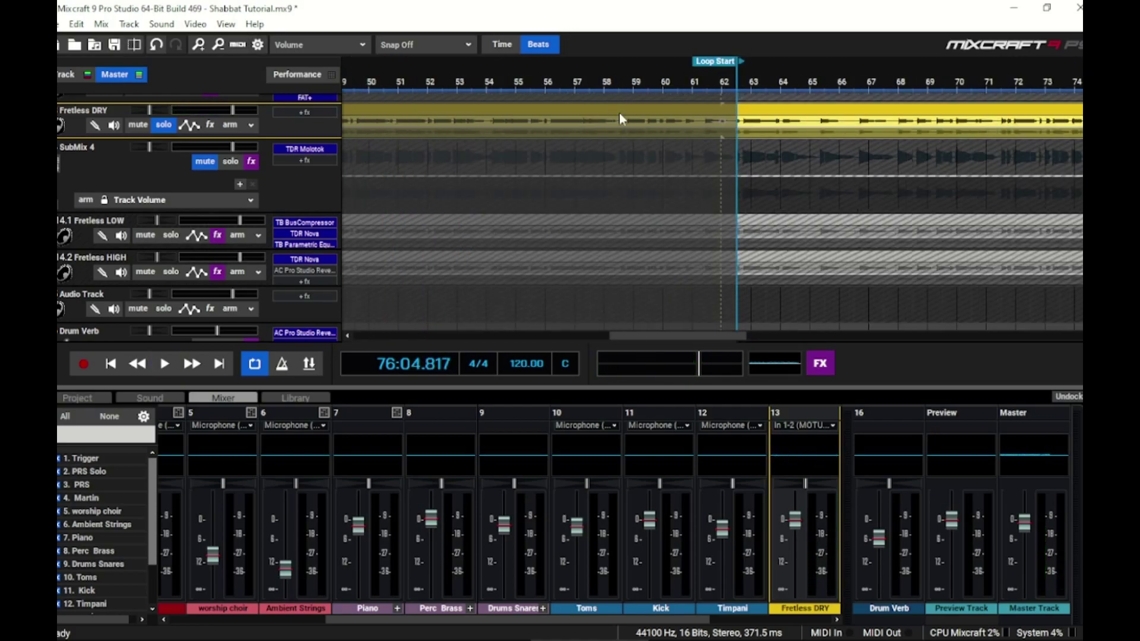
pyautogui.click(821, 79)
pyautogui.scroll(4, 755, 74)
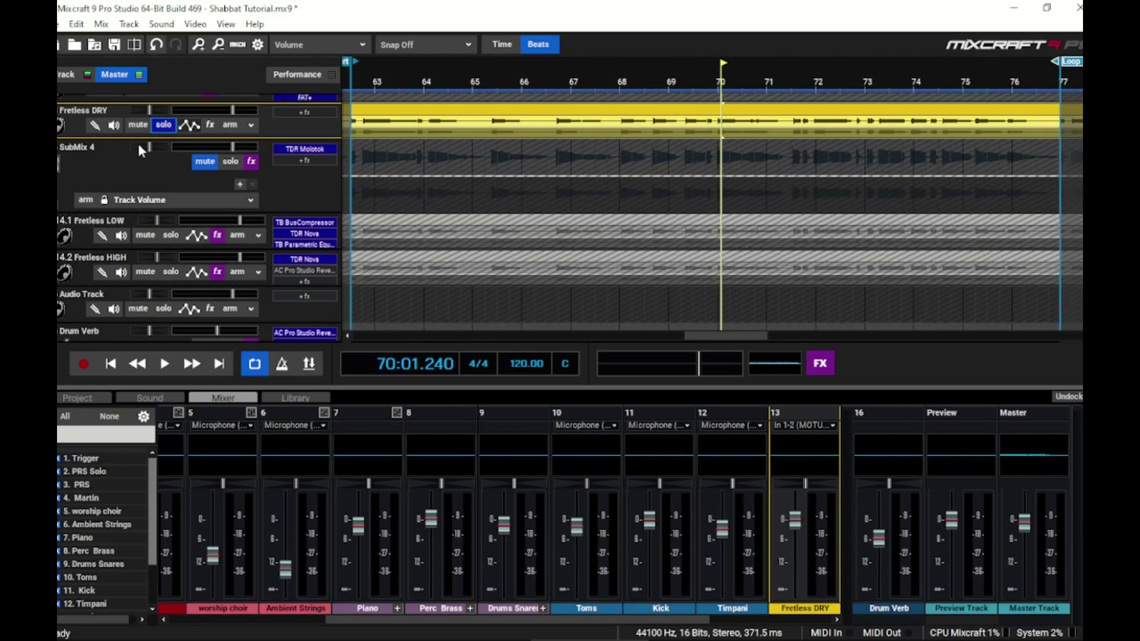
pyautogui.click(205, 161)
pyautogui.click(230, 161)
pyautogui.press('space')
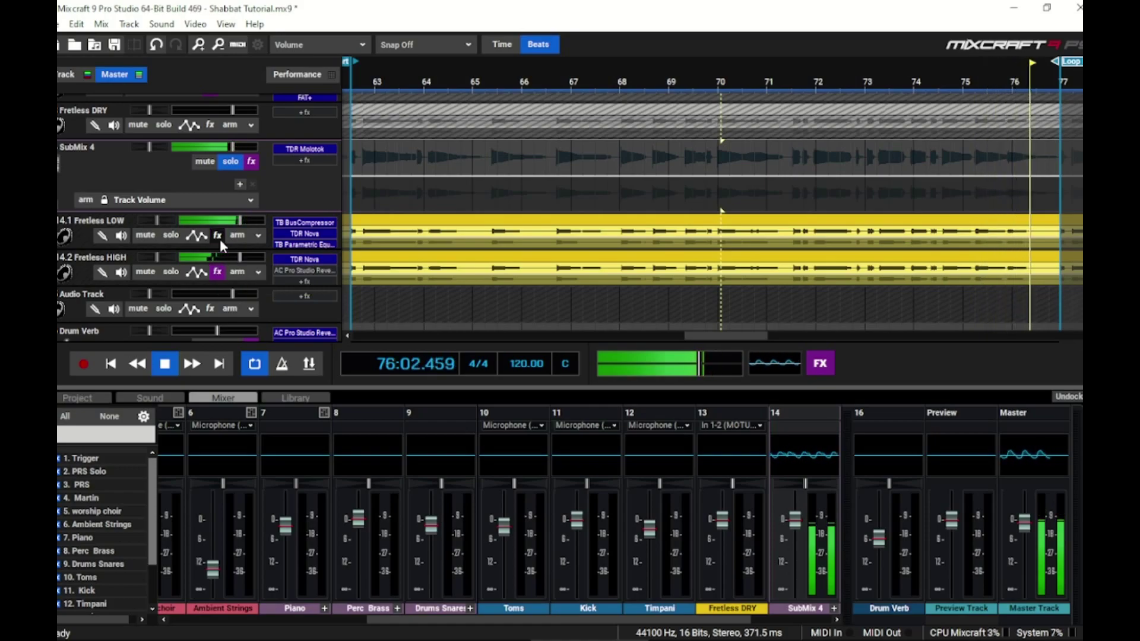
# Step: Inspect Fretless LOW's TB BusCompressor, reset its peak-hold gain reading, and close it
pyautogui.click(218, 238)
pyautogui.click(719, 263)
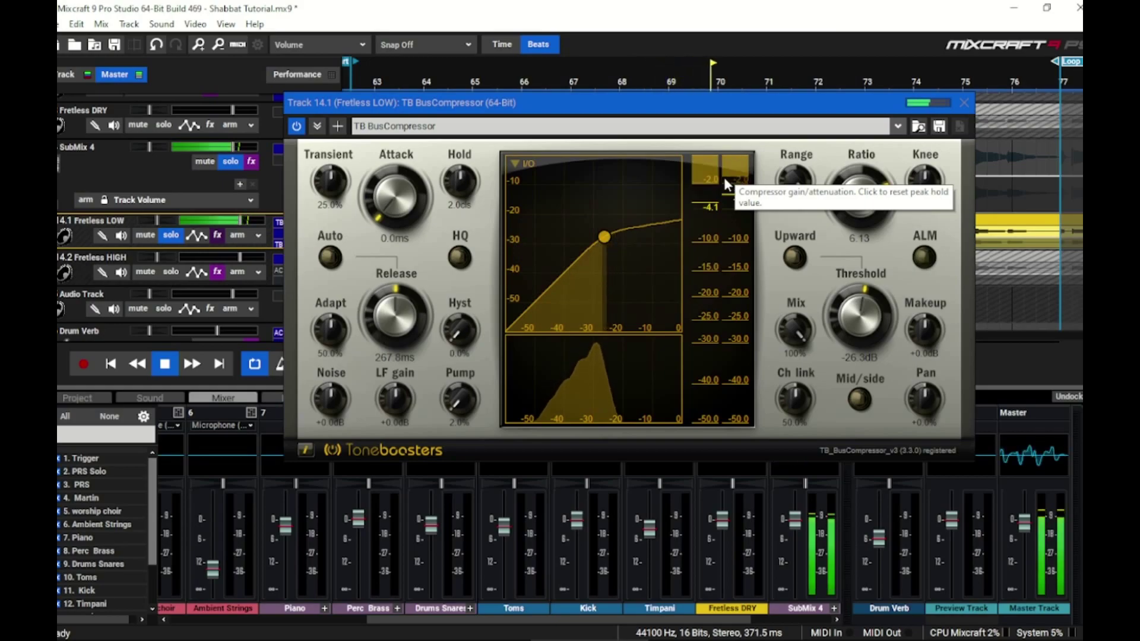
pyautogui.click(724, 176)
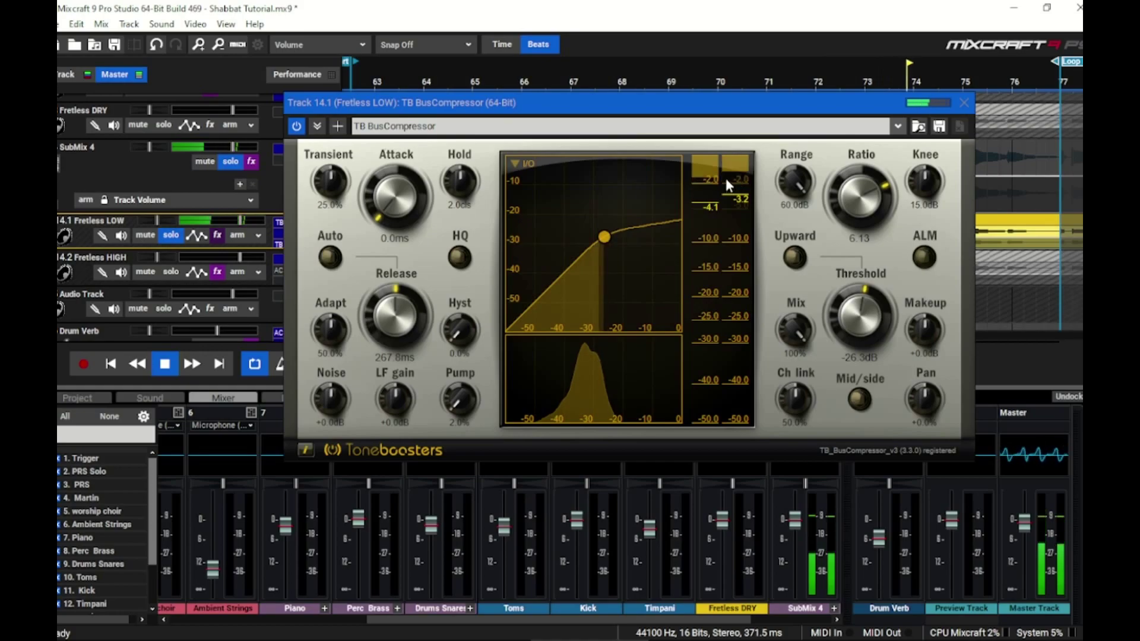
pyautogui.click(961, 107)
# Step: Lower the Fretless LOW Nova high-pass cutoff from 40 Hz to 30 Hz, then stop playback
pyautogui.click(718, 279)
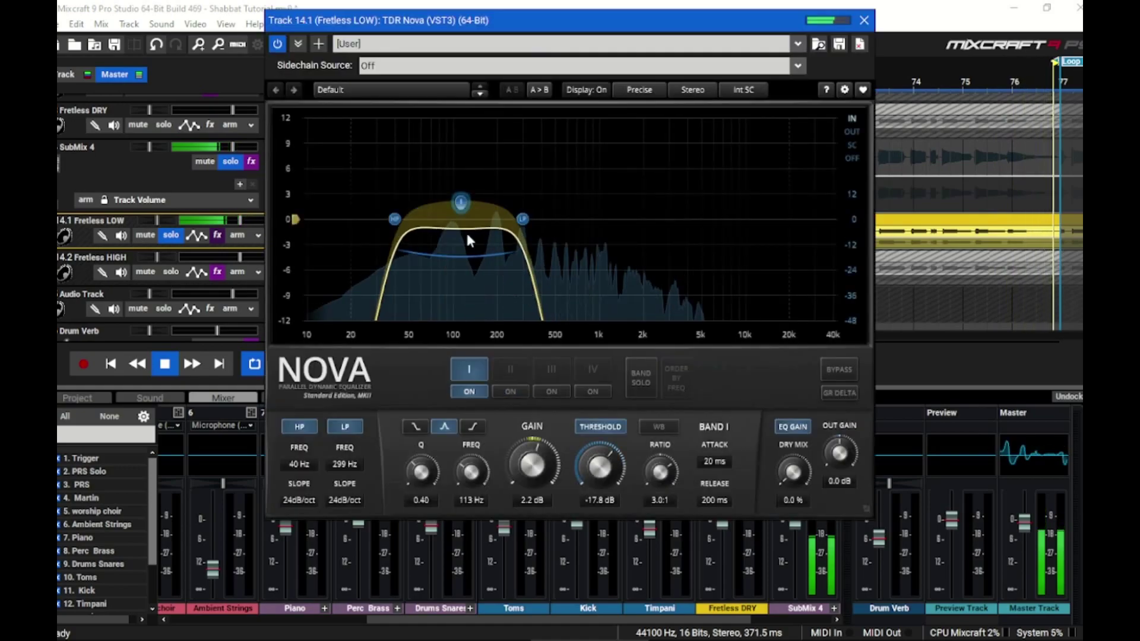
pyautogui.moveTo(374, 284); pyautogui.dragTo(351, 296)
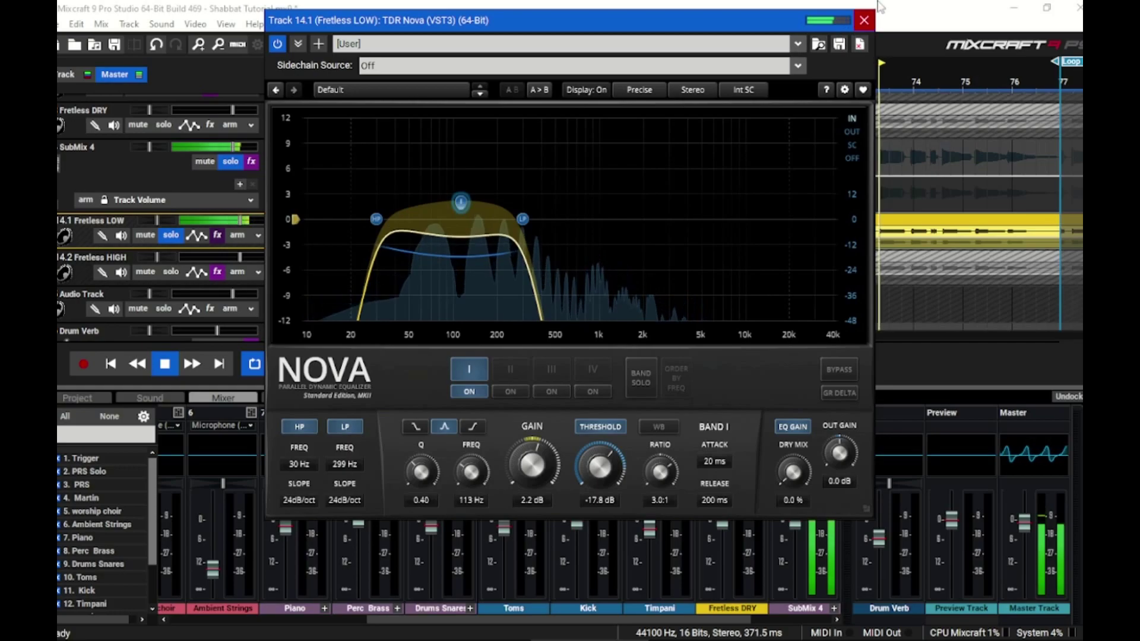
pyautogui.click(863, 20)
pyautogui.press('space')
# Step: Solo Fretless HIGH instead of Fretless LOW, play, and inspect band III of its Nova EQ
pyautogui.click(171, 271)
pyautogui.click(171, 236)
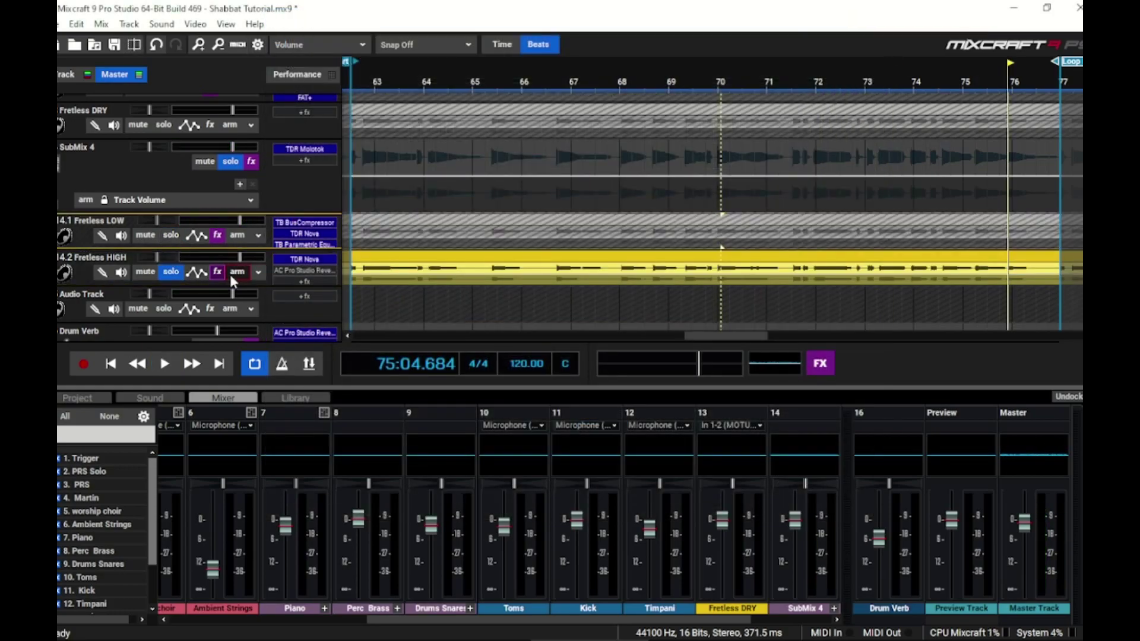
pyautogui.press('space')
pyautogui.click(218, 272)
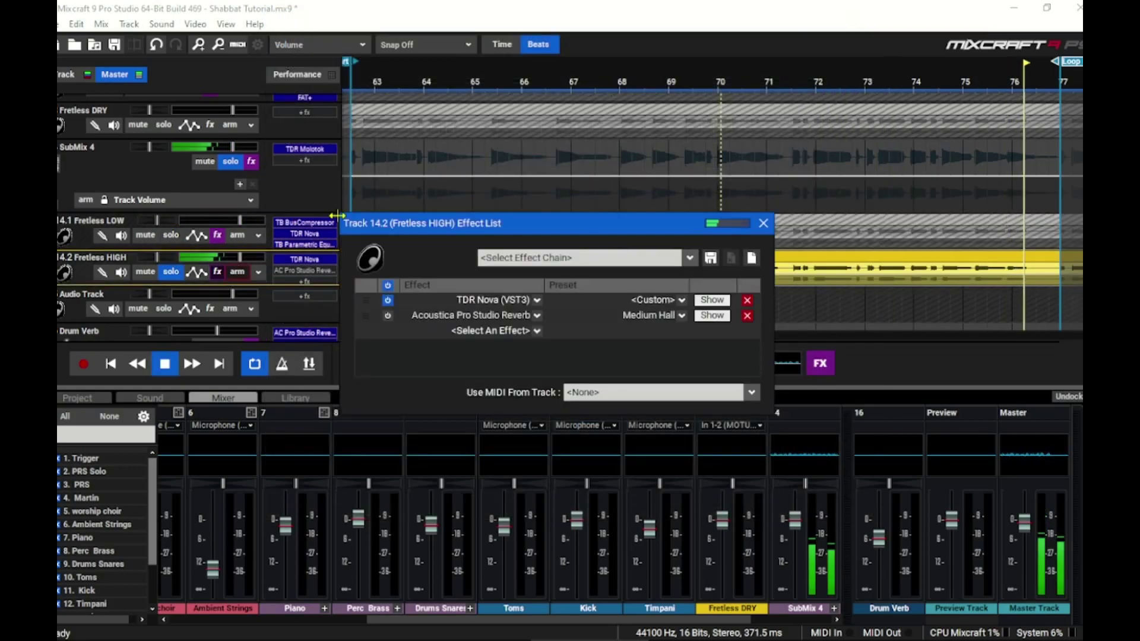
pyautogui.click(711, 300)
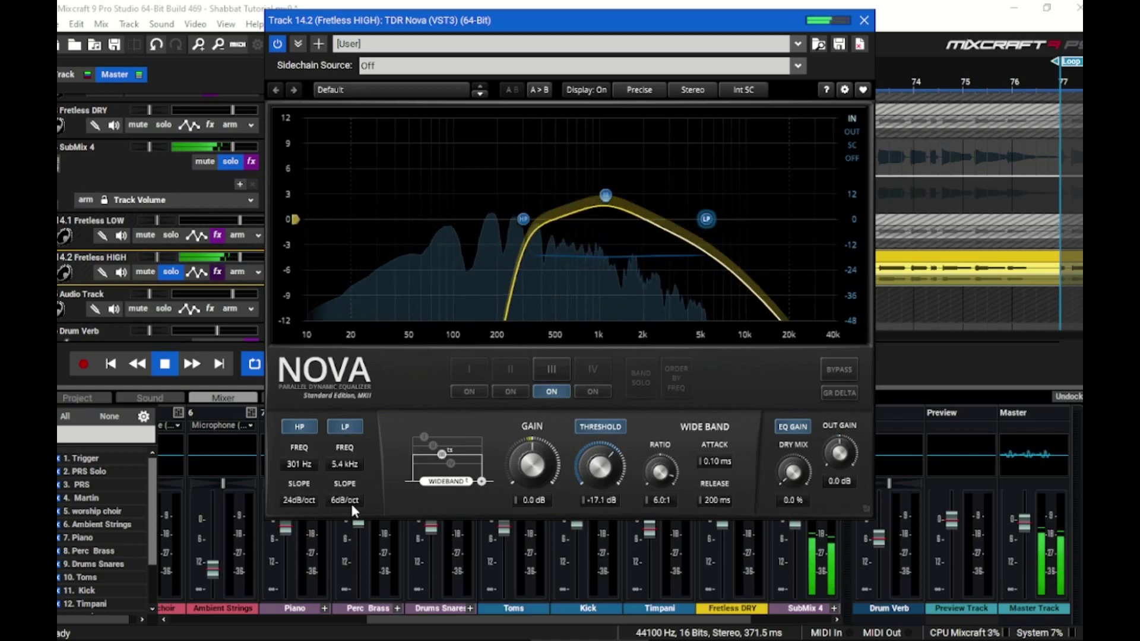
pyautogui.click(544, 372)
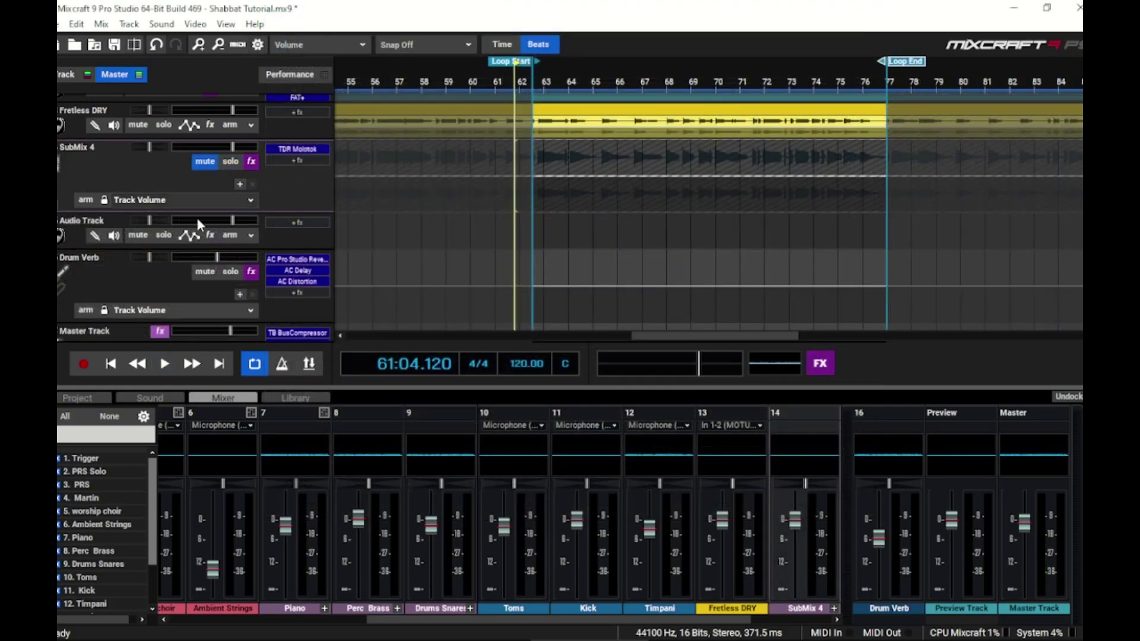
# Step: Play from bar 62 with Fretless DRY muted so SubMix 4 is heard, then stop
pyautogui.press('space')
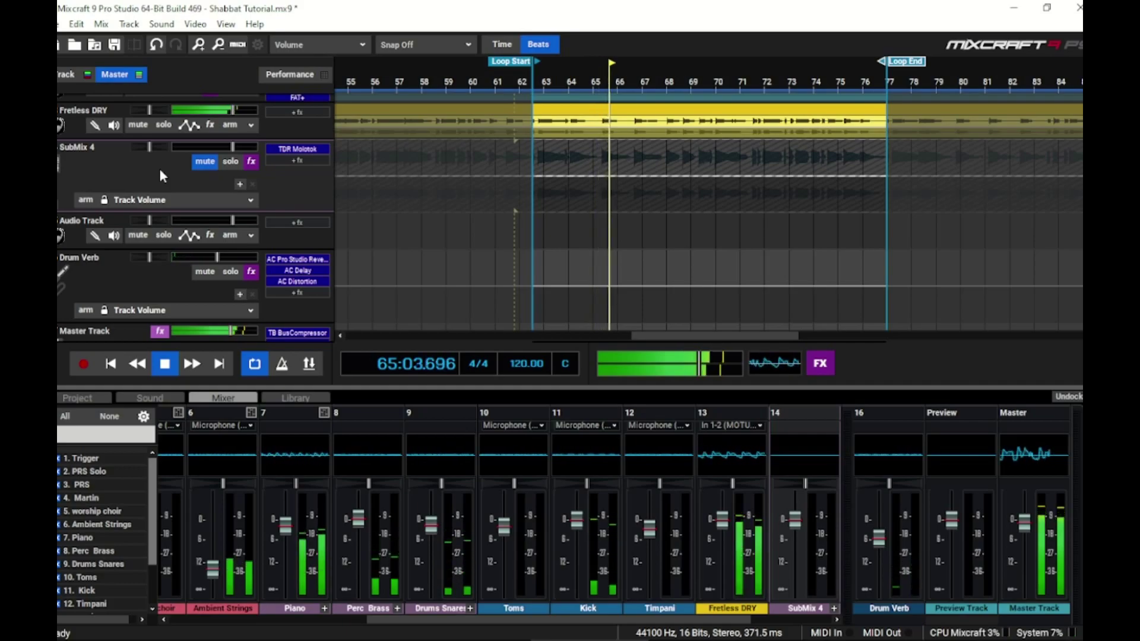
pyautogui.click(138, 125)
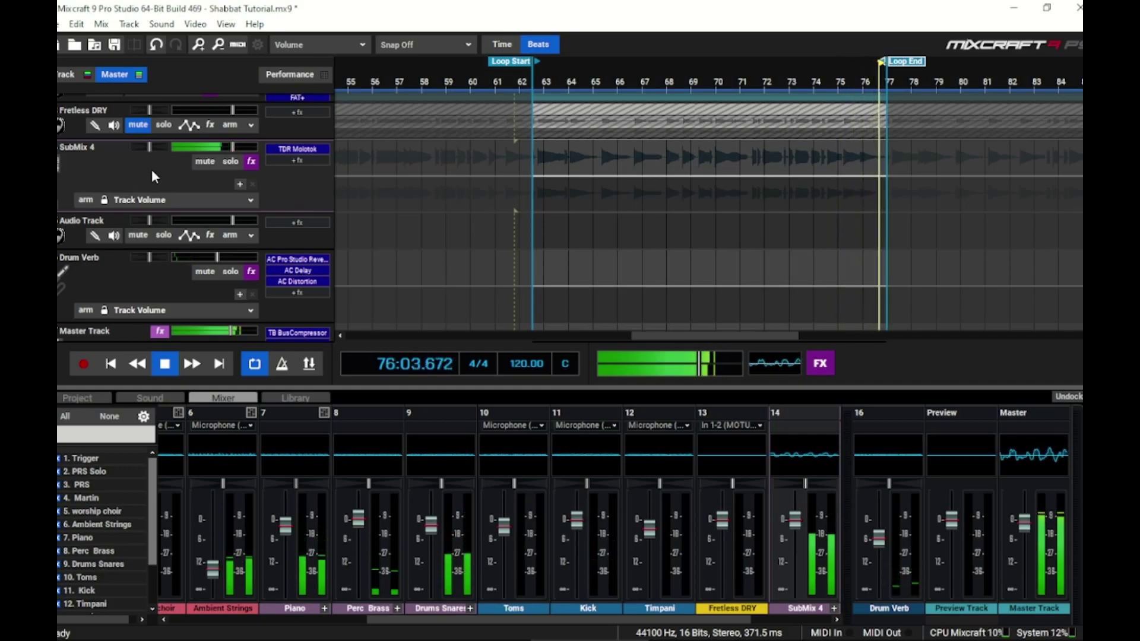
pyautogui.press('space')
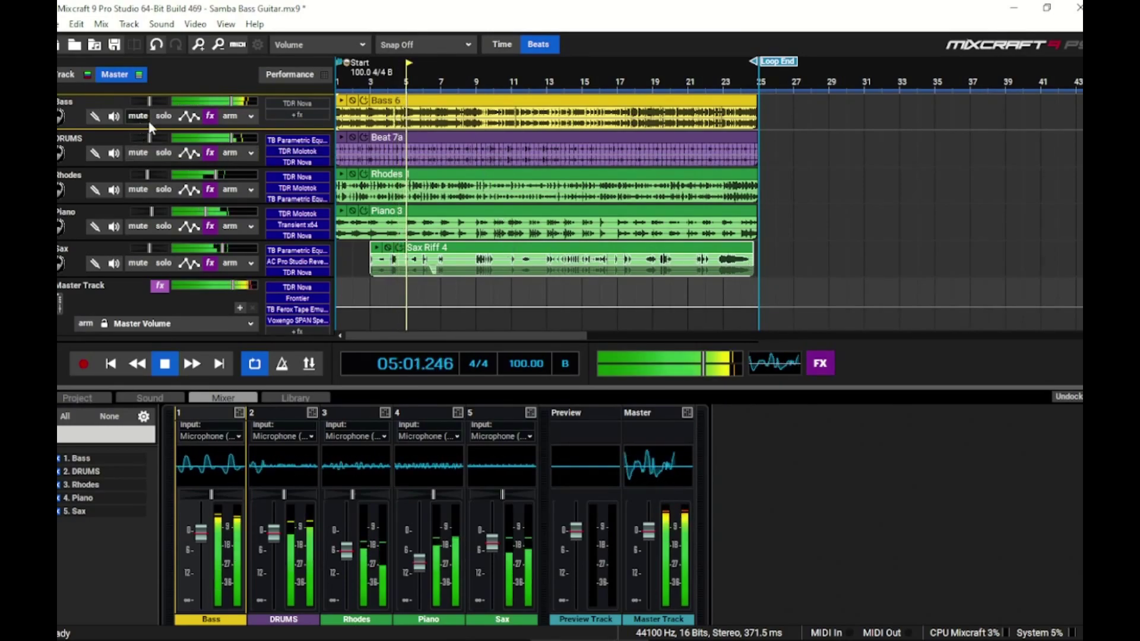
# Step: Solo the Bass track in the Samba Bass Guitar project
pyautogui.click(164, 116)
pyautogui.moveTo(397, 178)
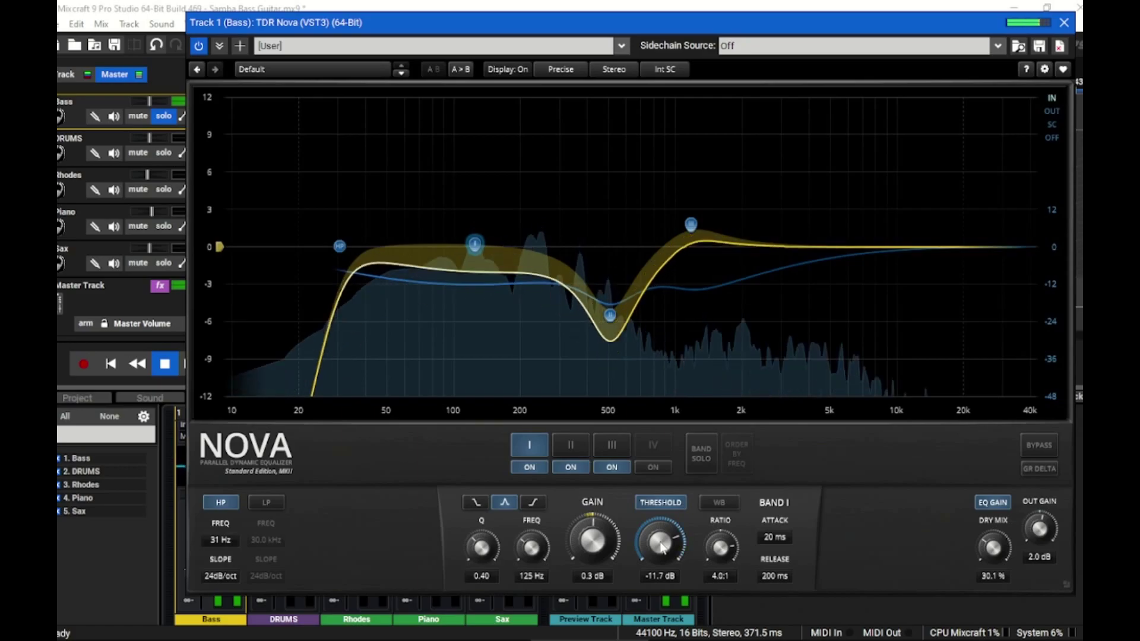
pyautogui.click(610, 316)
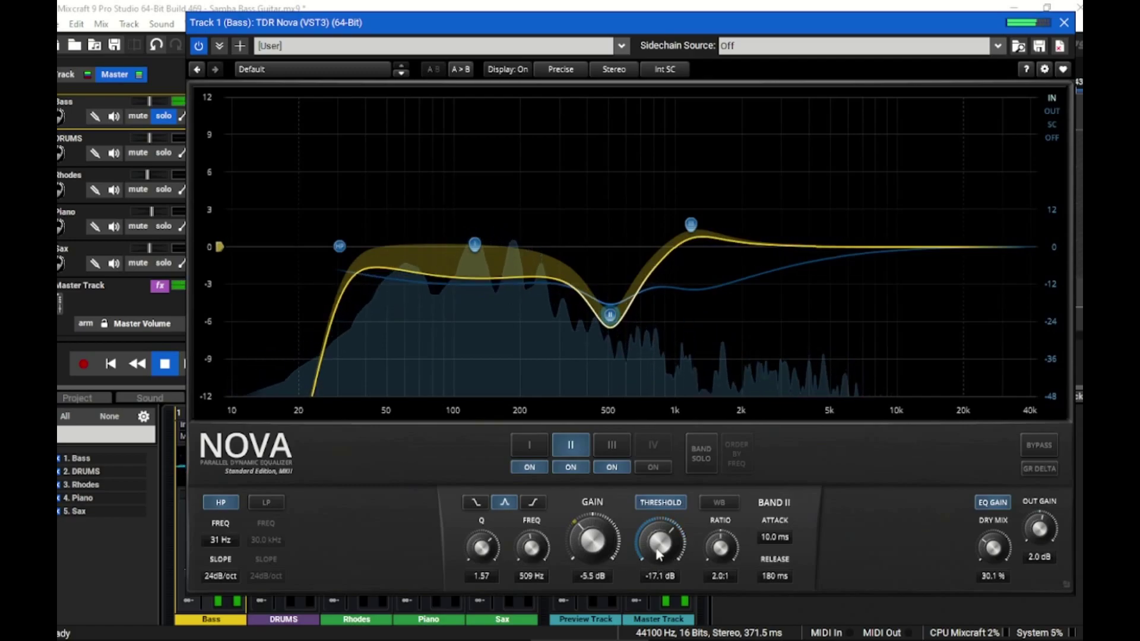
pyautogui.click(691, 223)
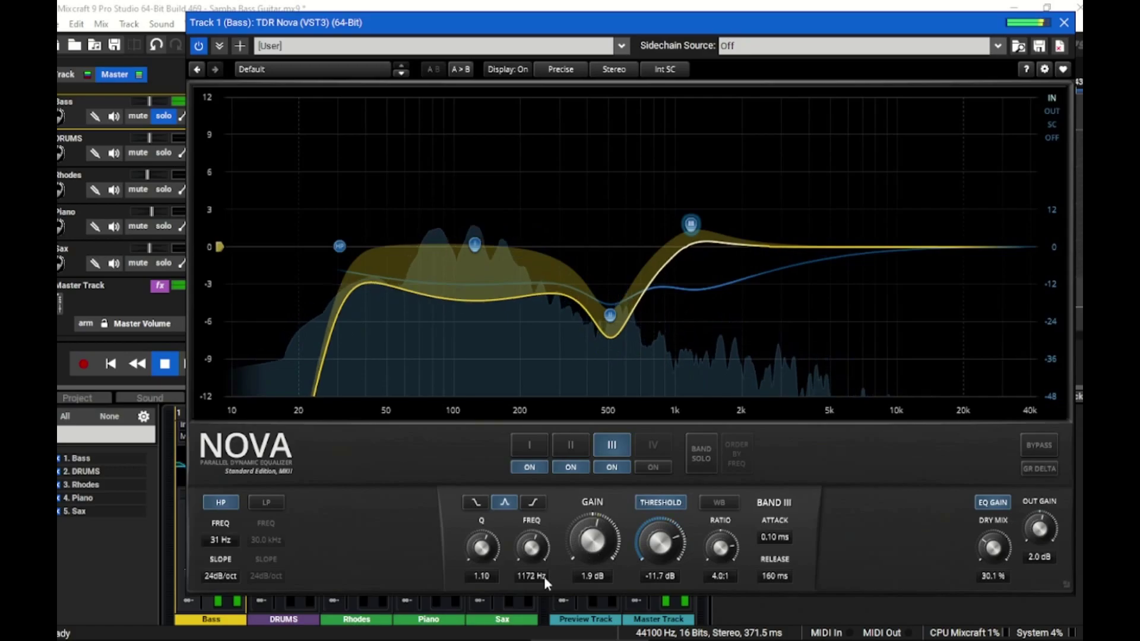
pyautogui.click(700, 458)
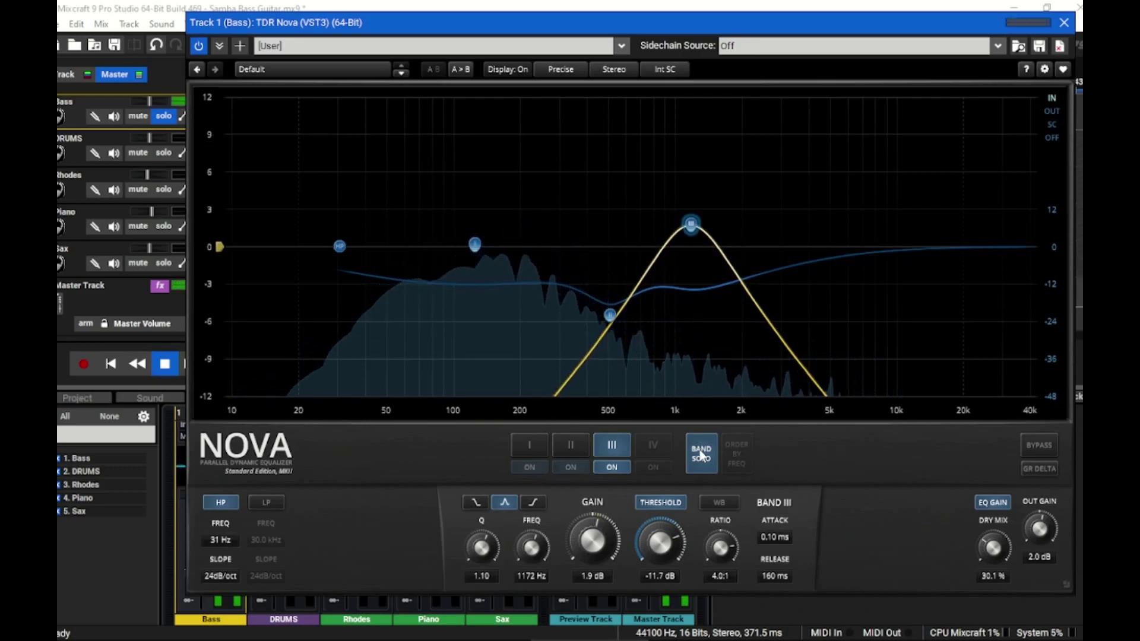
pyautogui.press('space')
pyautogui.click(700, 455)
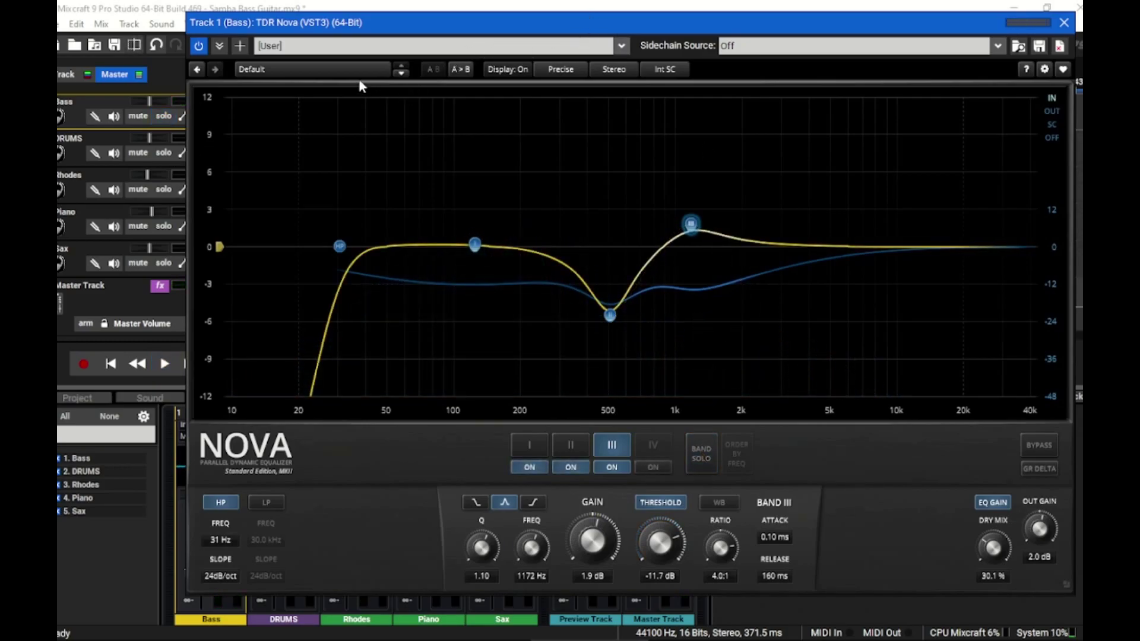
pyautogui.click(1036, 448)
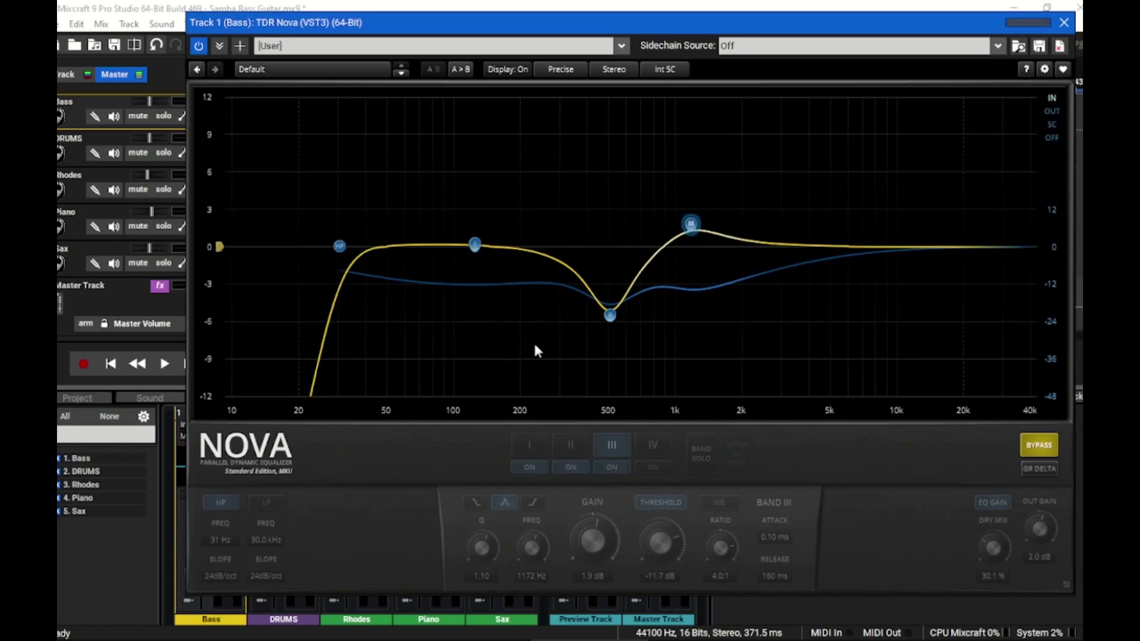
pyautogui.click(165, 365)
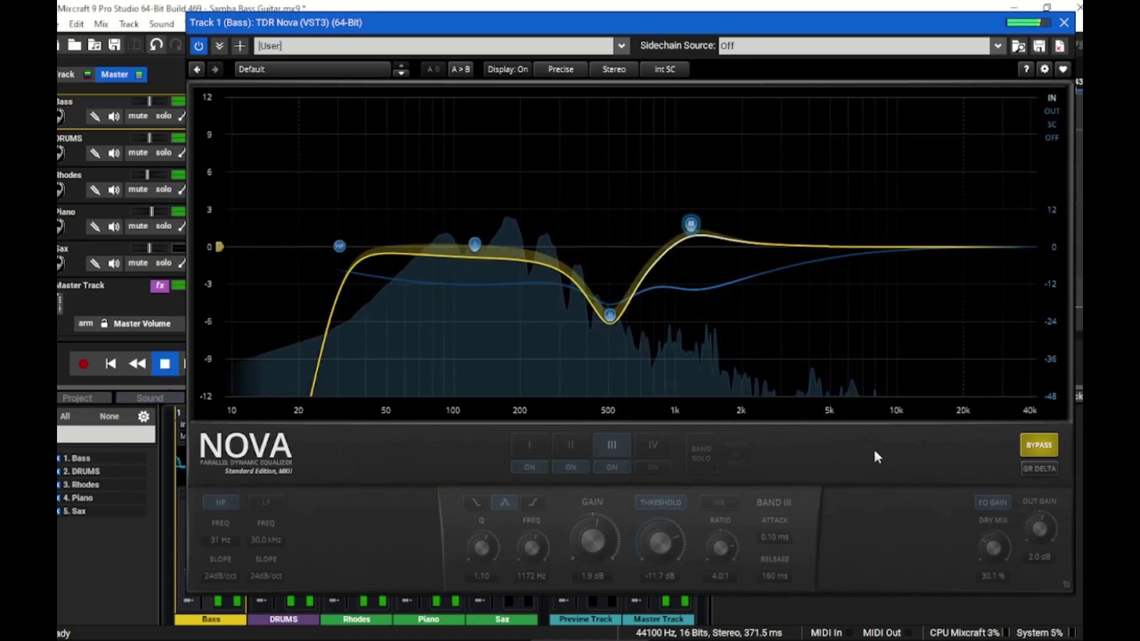
pyautogui.click(1033, 445)
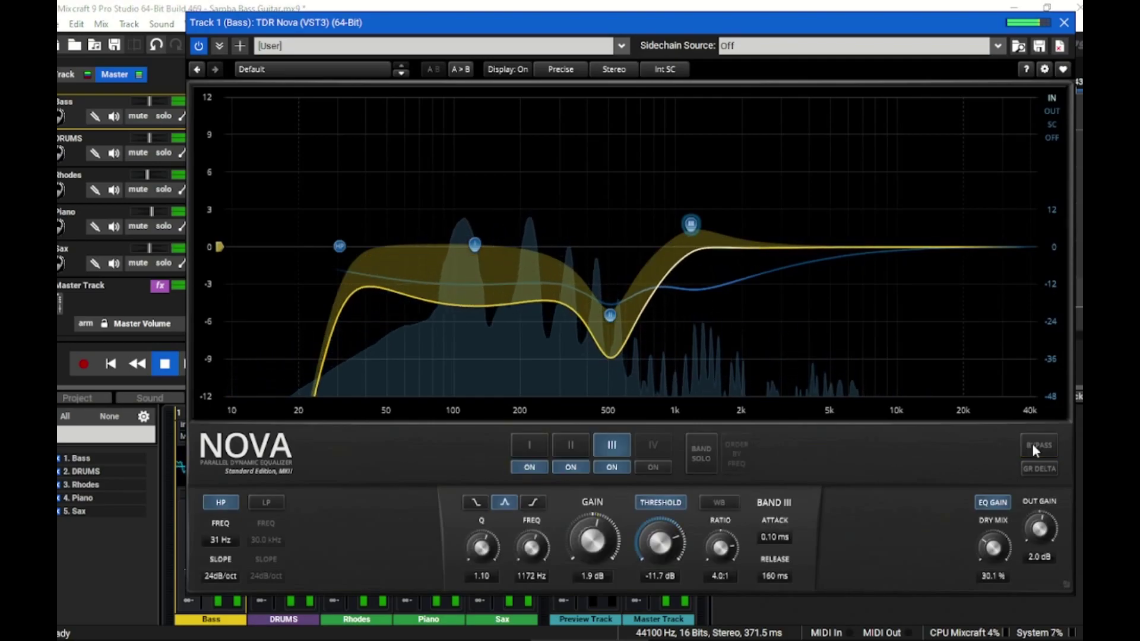